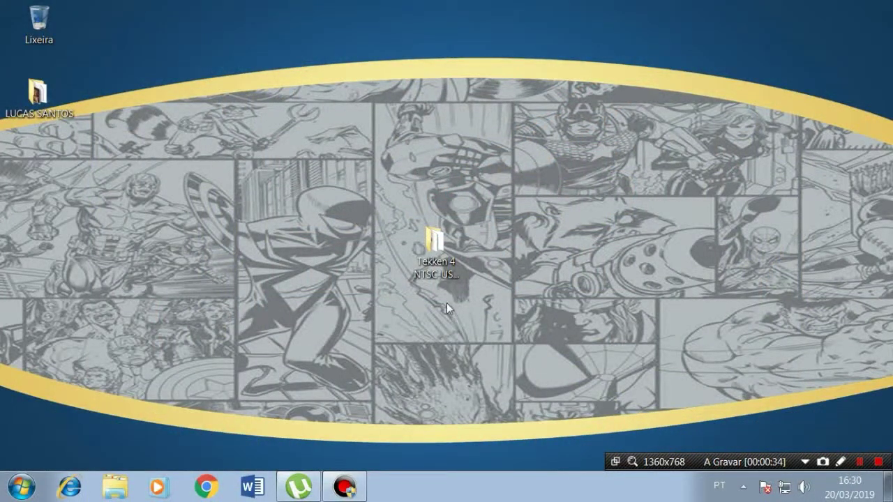
click(435, 274)
click(430, 370)
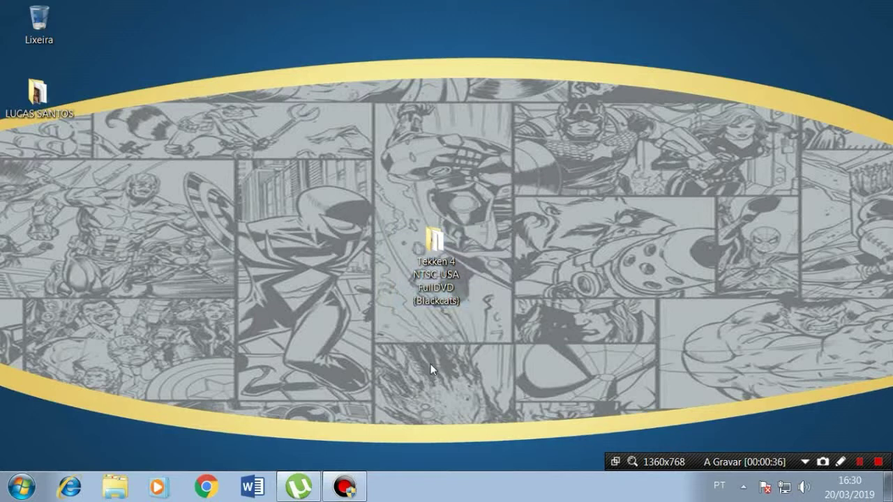
click(39, 97)
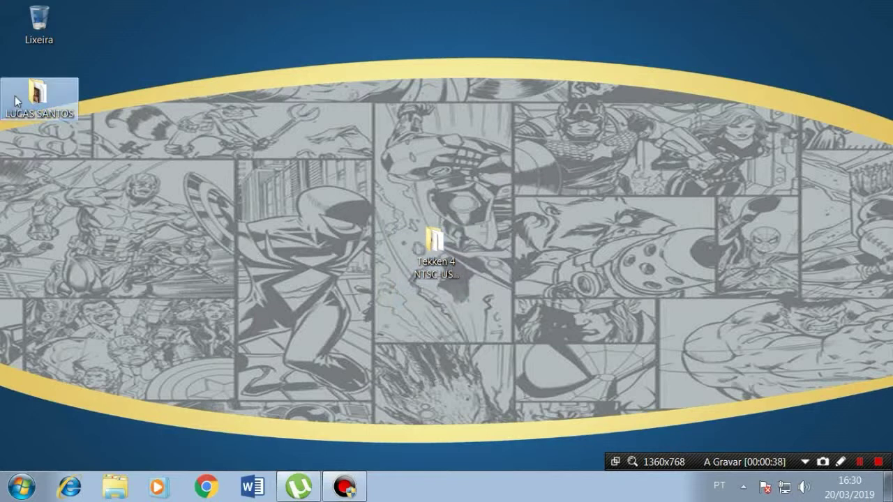
click(243, 293)
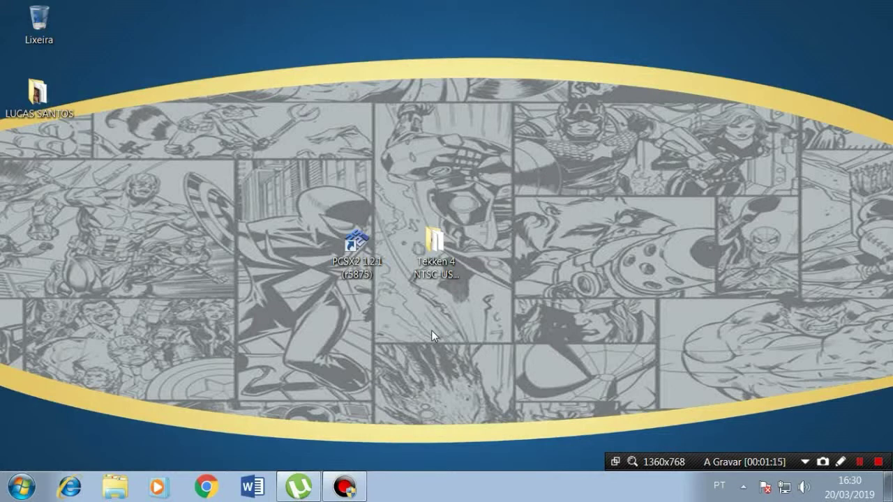
click(364, 265)
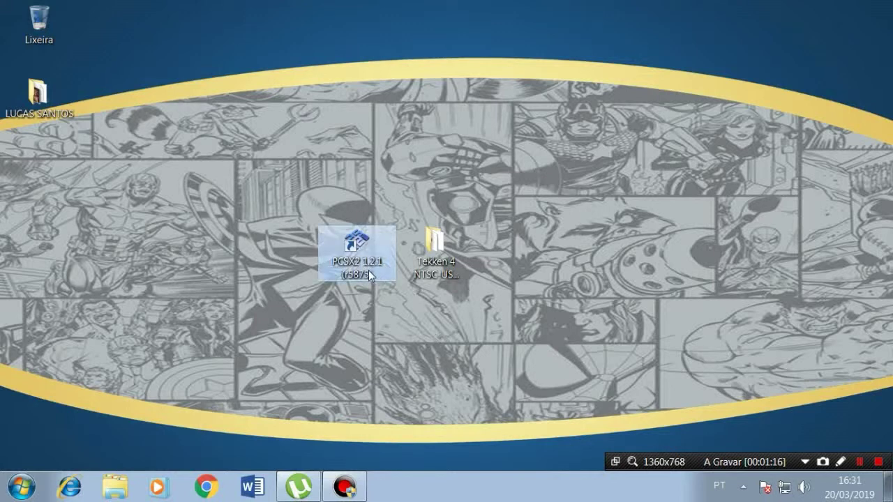
click(436, 350)
click(421, 279)
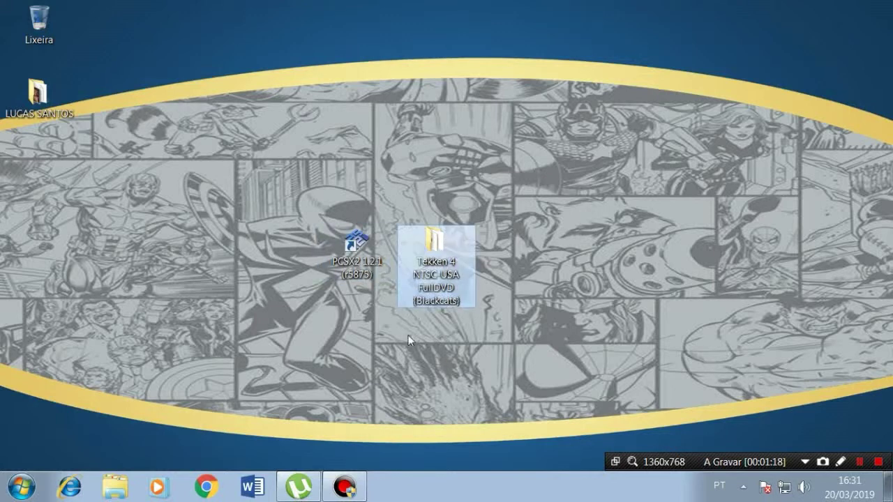
click(372, 282)
click(358, 273)
click(390, 307)
click(436, 290)
click(437, 329)
click(355, 275)
click(336, 293)
click(469, 256)
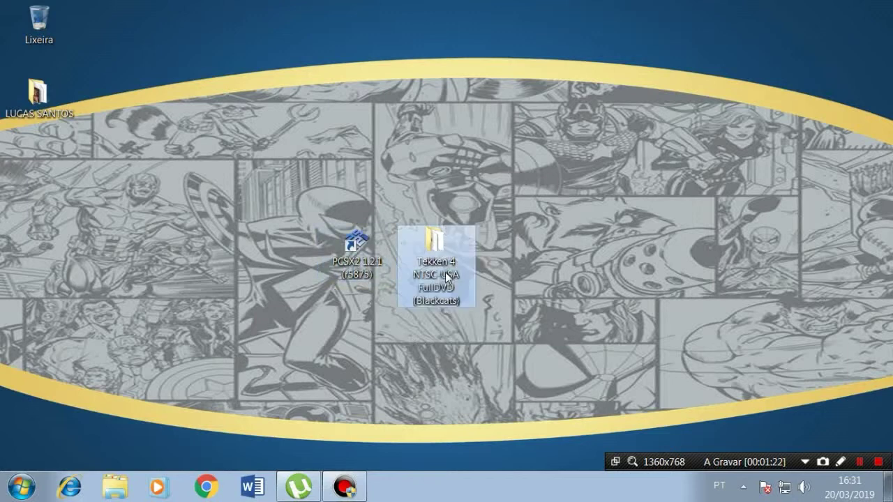
click(428, 337)
click(367, 277)
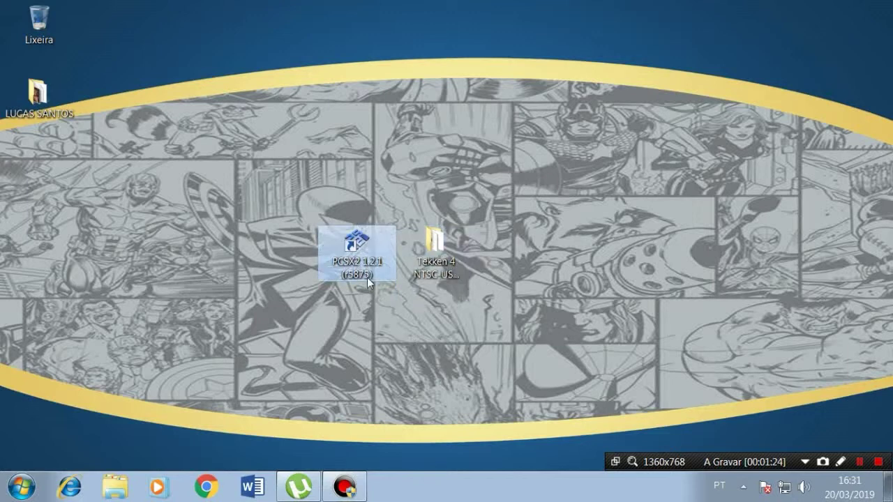
click(436, 275)
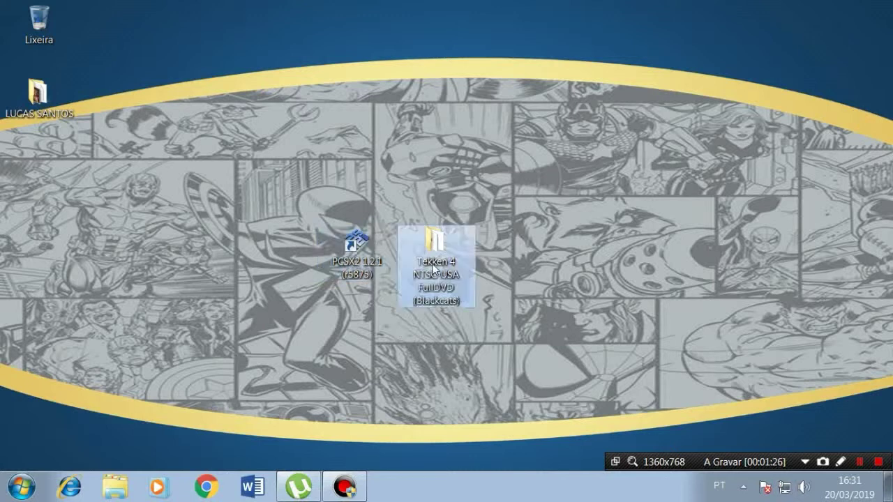
click(431, 359)
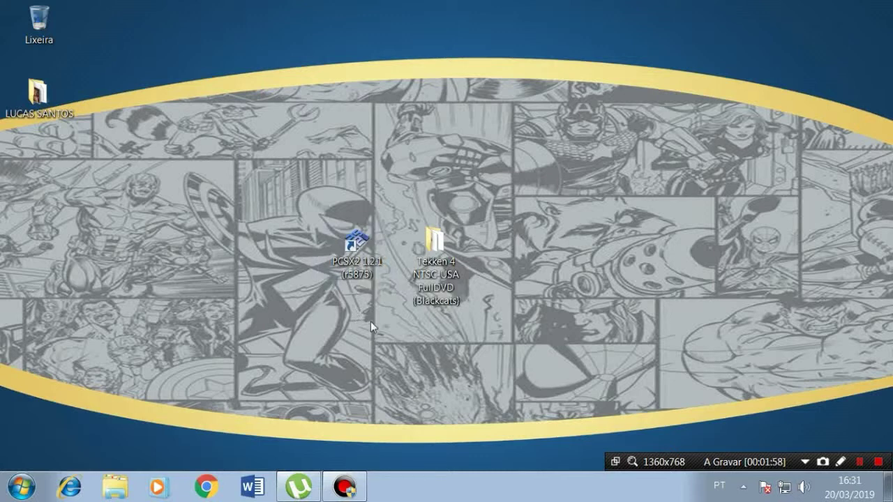
click(357, 251)
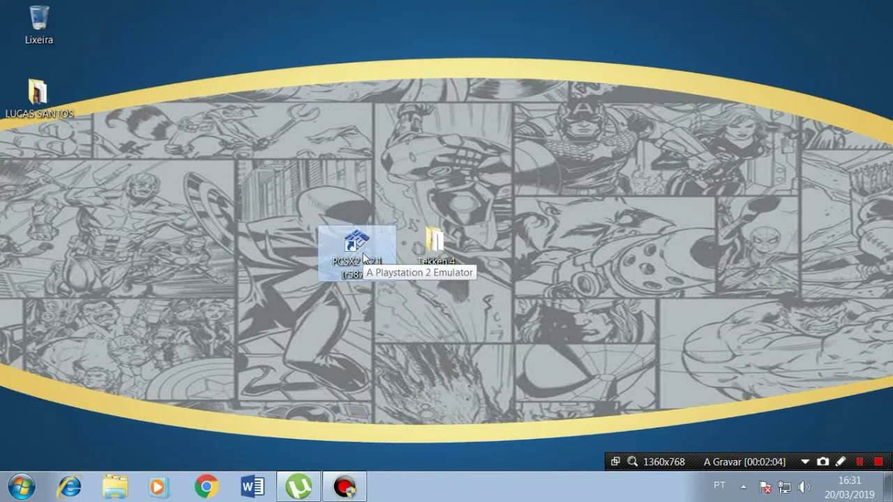
click(432, 286)
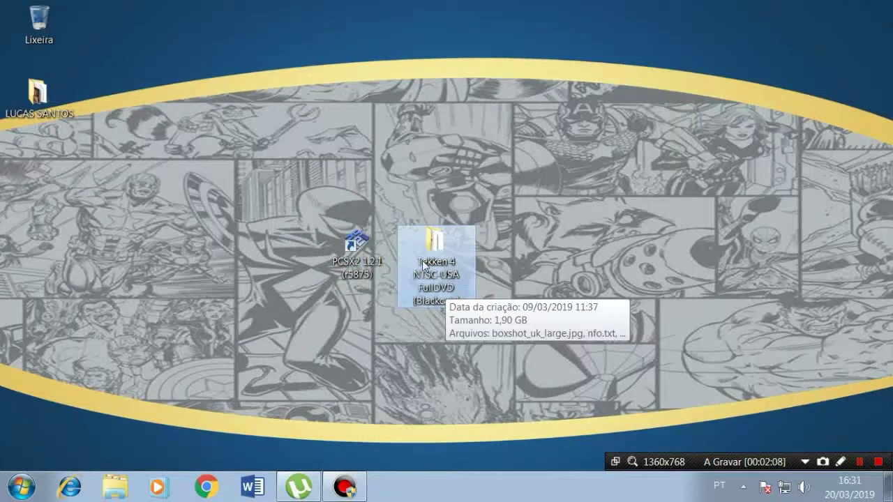
click(408, 378)
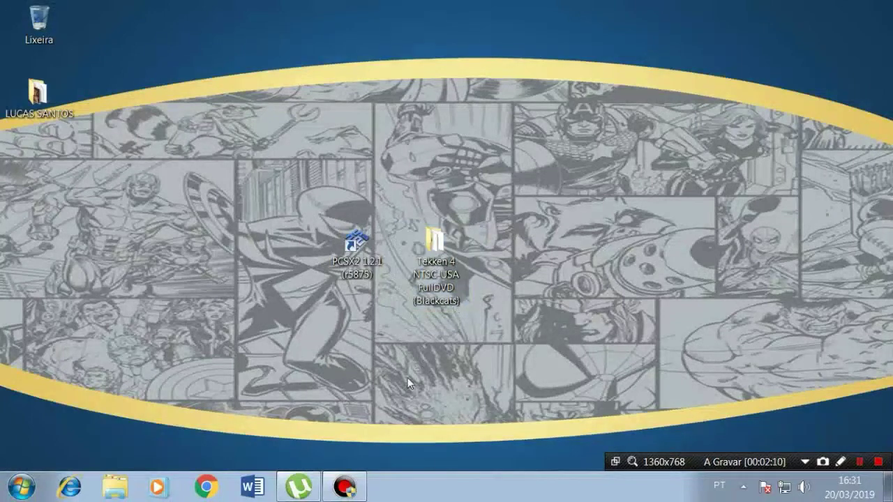
click(445, 292)
Switch to µTorrent, examine the Tekken 4 NTSC-USA FullDVD torrent's status and file list, and minimize the program.
key(alt+Tab)
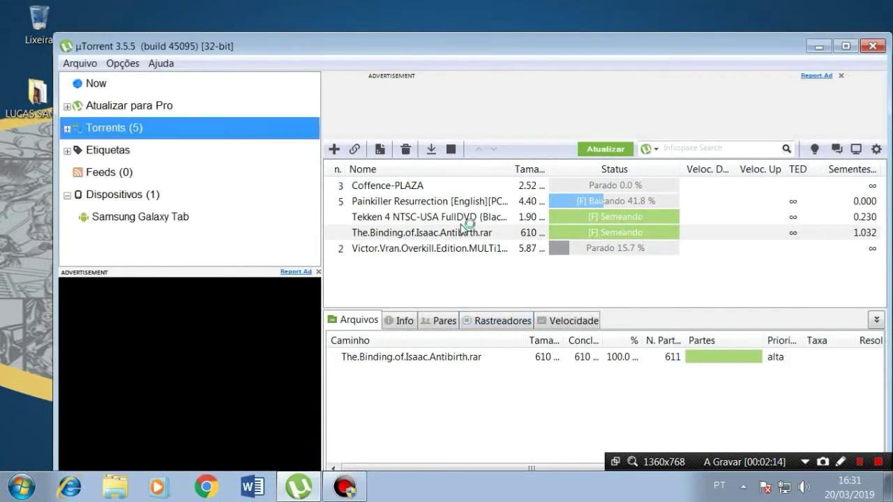
click(466, 219)
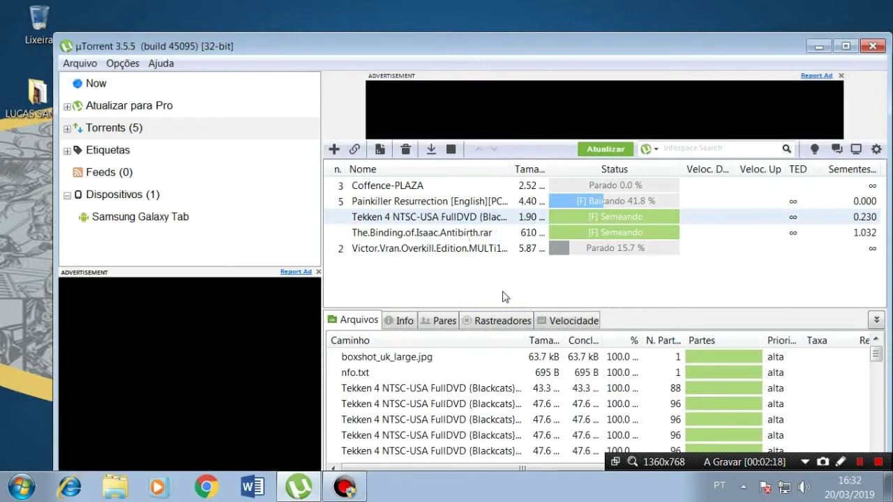
click(482, 249)
click(432, 231)
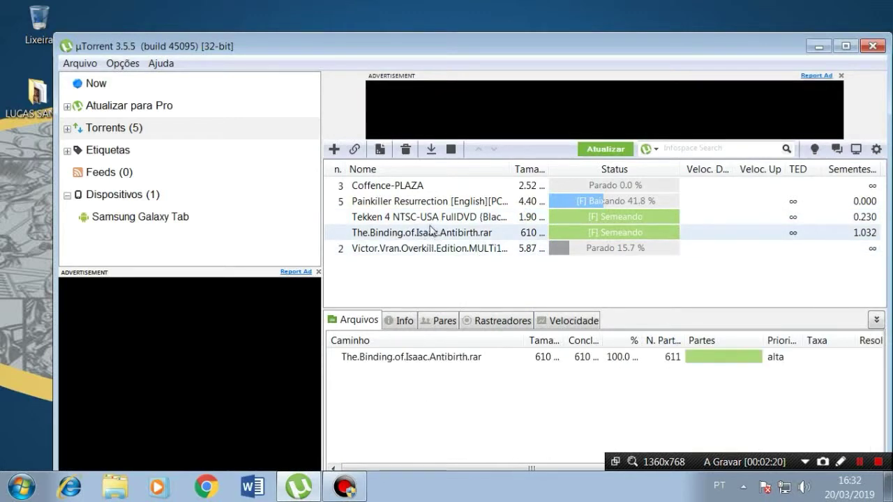
click(430, 218)
click(429, 234)
click(430, 217)
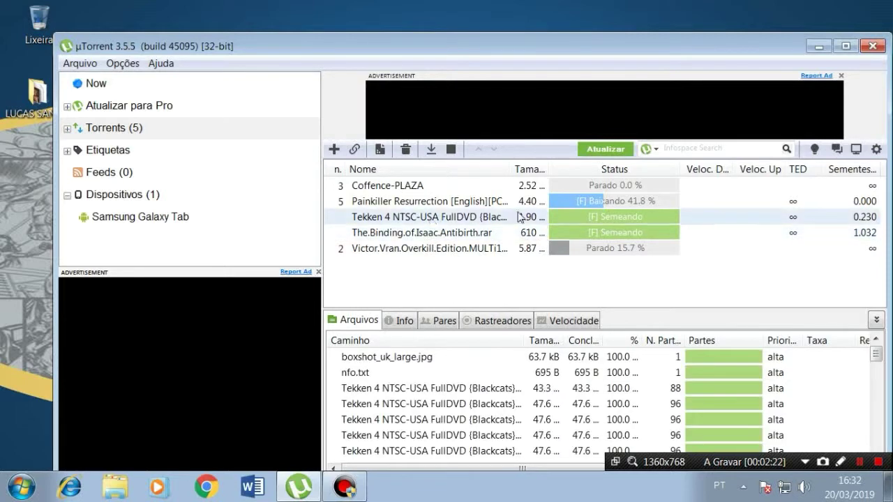
click(818, 46)
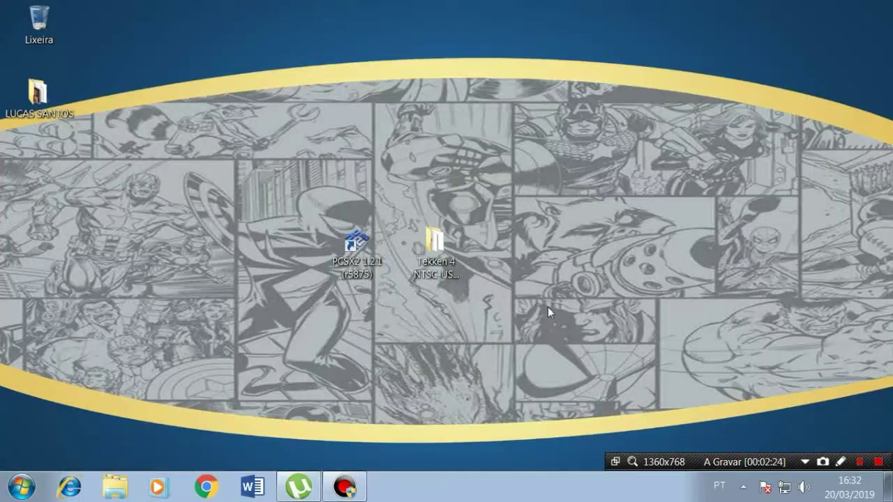
Open the Tekken 4 NTSC-USA FullDVD folder on the desktop and look through its files.
click(436, 258)
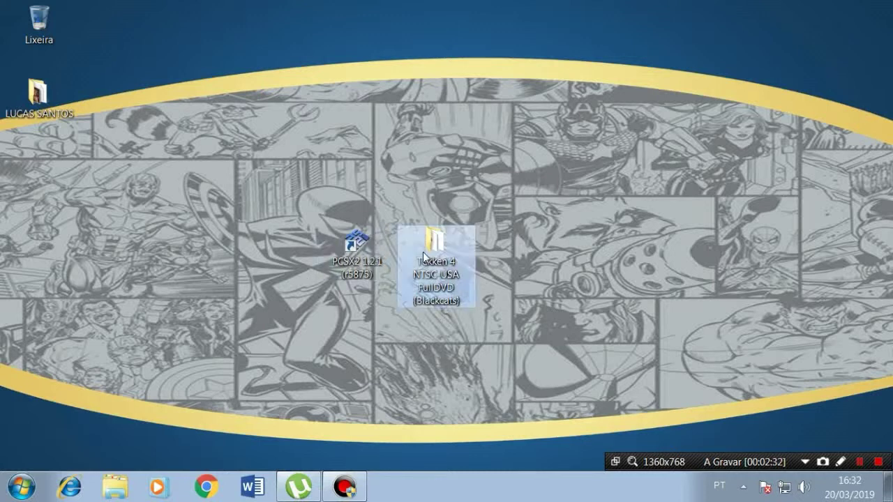
double_click(439, 269)
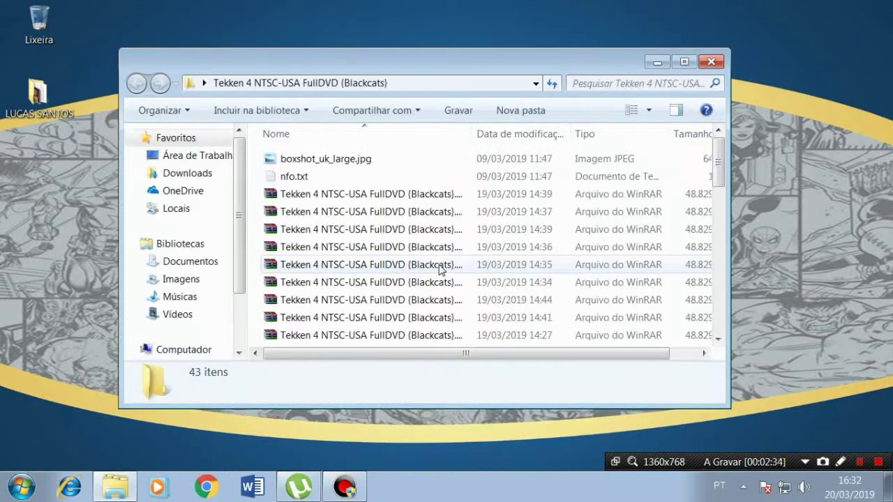
scroll(460, 216, down, 10)
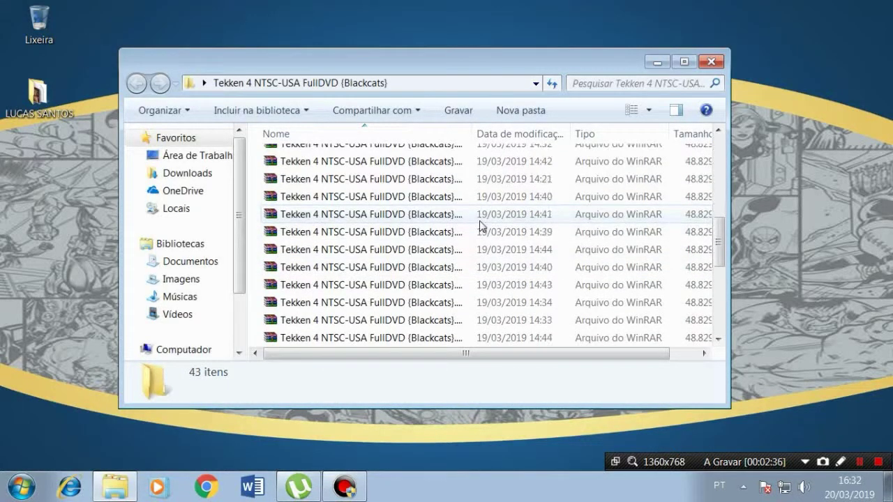
scroll(484, 233, up, 9)
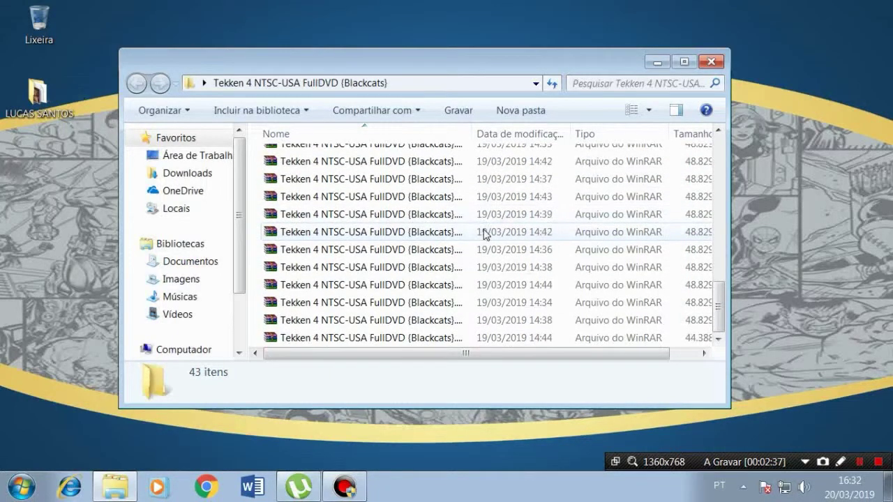
scroll(394, 253, up, 1)
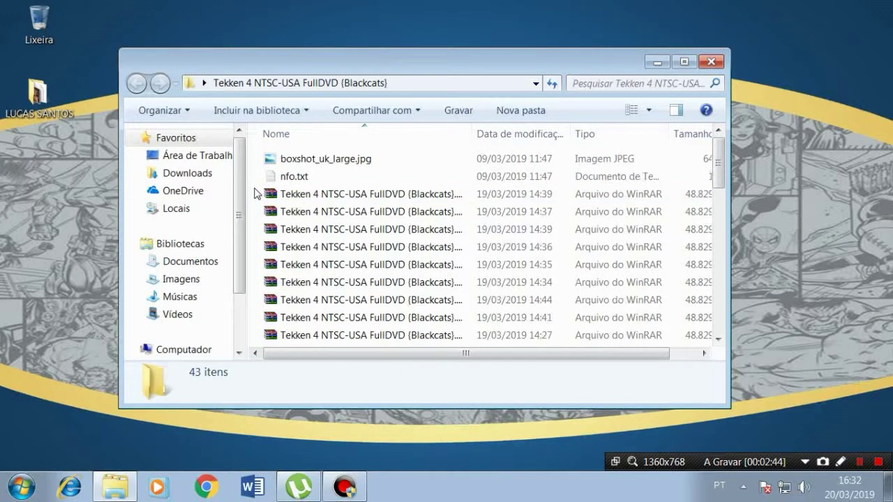
Extract all the Tekken 4 WinRAR part archives together into a subfolder named Tekken 4 NTSC-USA FullDVD {Blackcats}.
drag(257, 194, 400, 347)
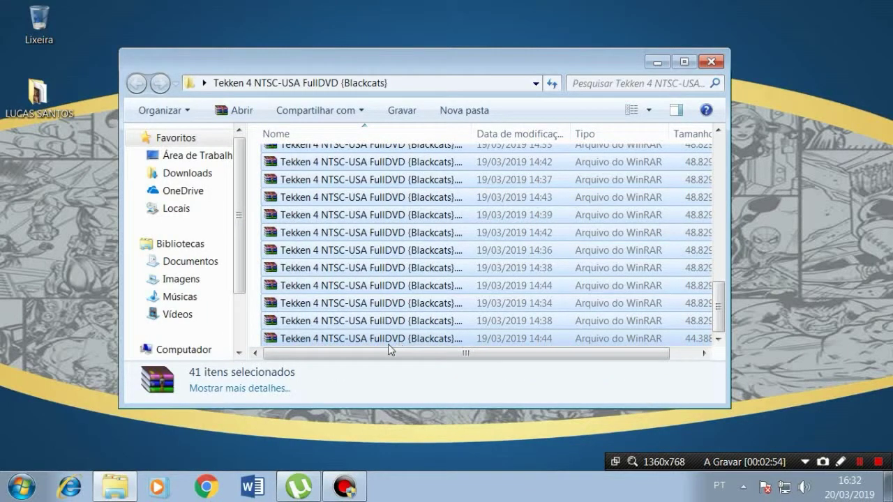
scroll(388, 344, up, 10)
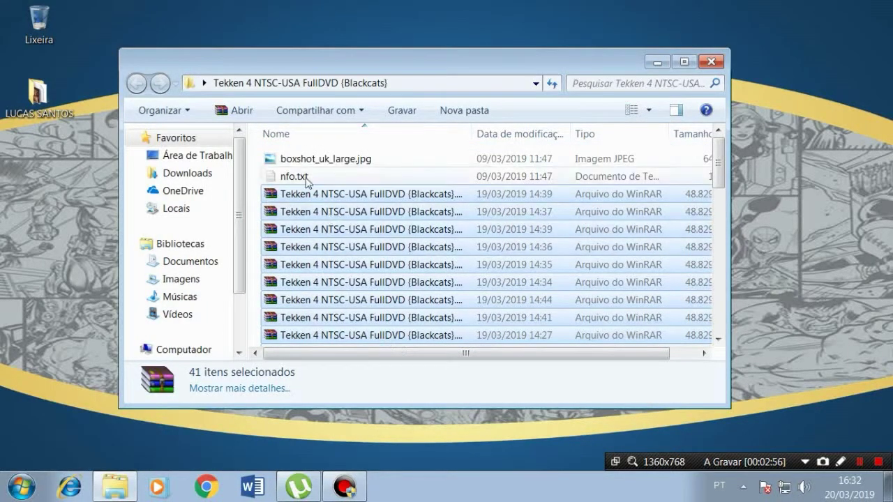
scroll(318, 222, down, 1)
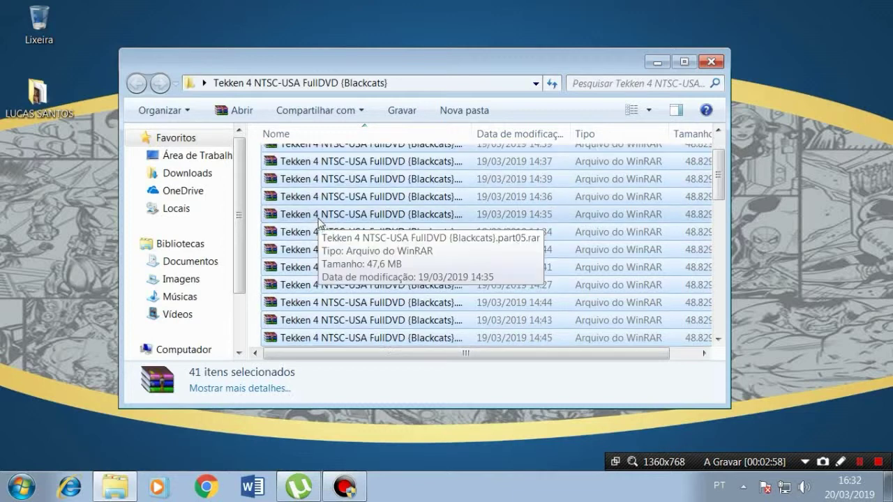
scroll(322, 231, down, 5)
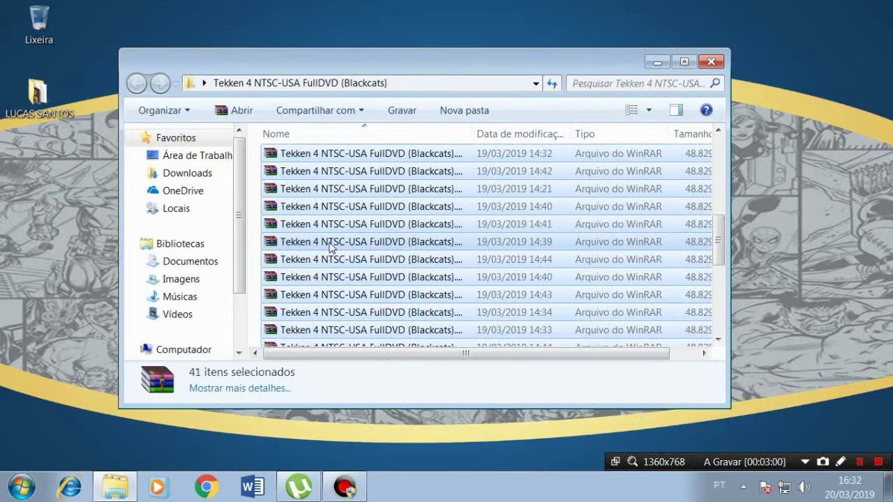
scroll(330, 248, up, 5)
right_click(332, 241)
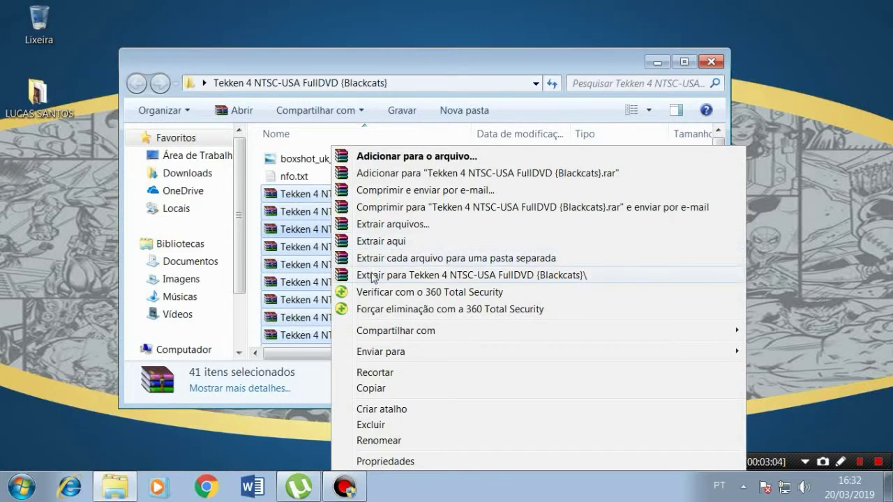
click(446, 276)
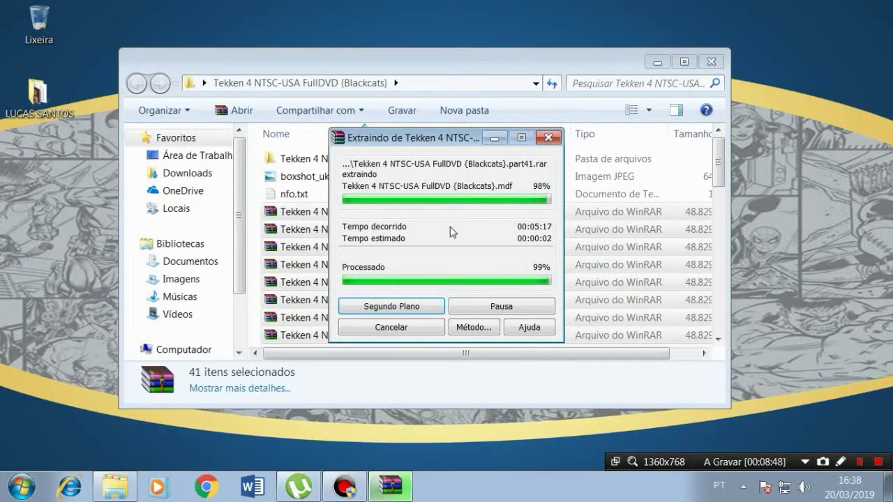
Open the extracted Tekken 4 NTSC-USA FullDVD {Blackcats} subfolder and check the MDF and MDS files in it.
double_click(363, 159)
click(357, 179)
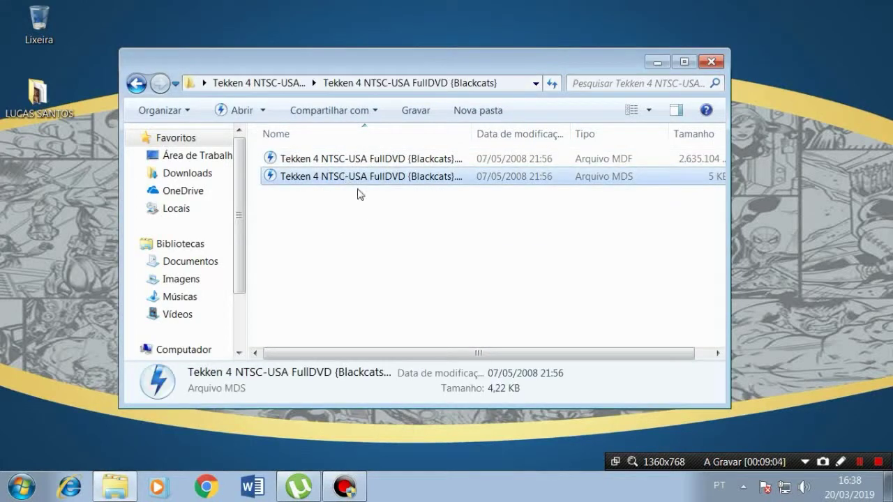
click(298, 159)
click(295, 177)
click(382, 256)
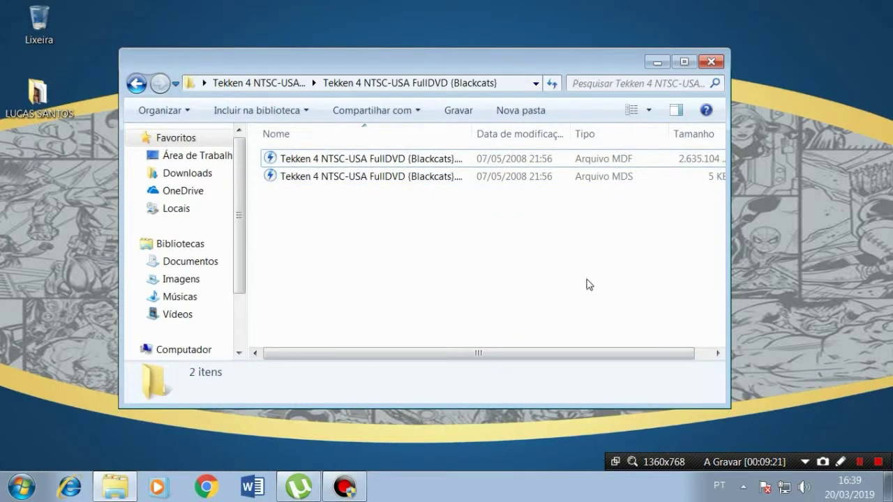
Compare the types and sizes of the extracted Tekken 4 MDF and MDS files.
click(300, 160)
click(325, 180)
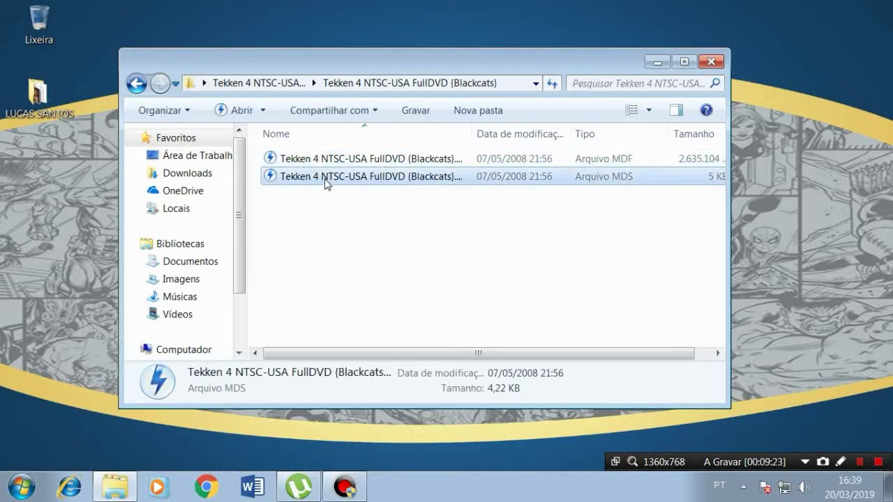
click(325, 162)
click(329, 215)
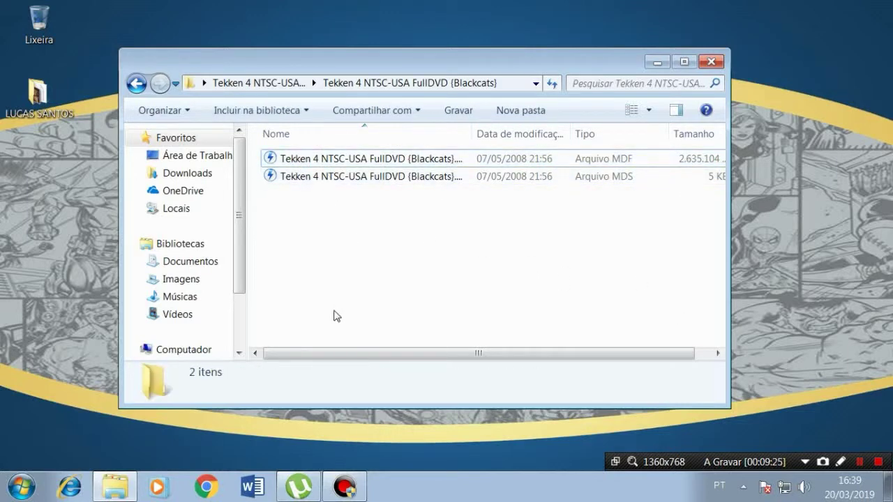
drag(341, 354, 382, 355)
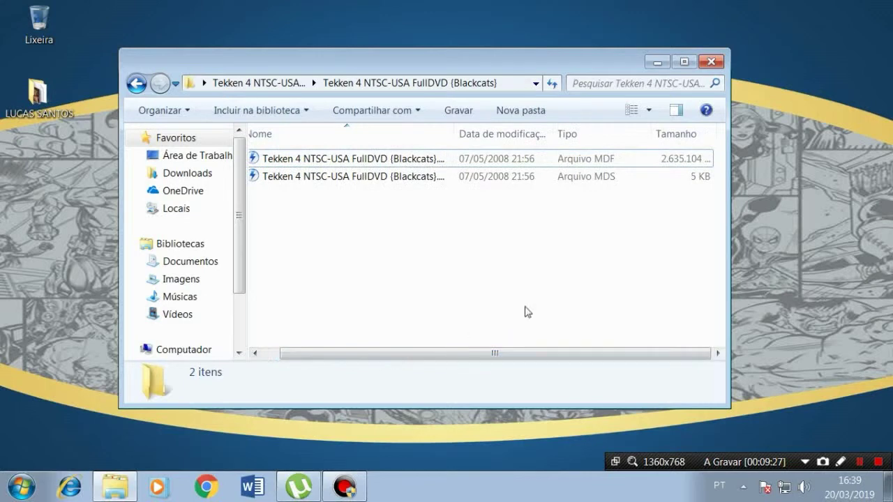
click(668, 163)
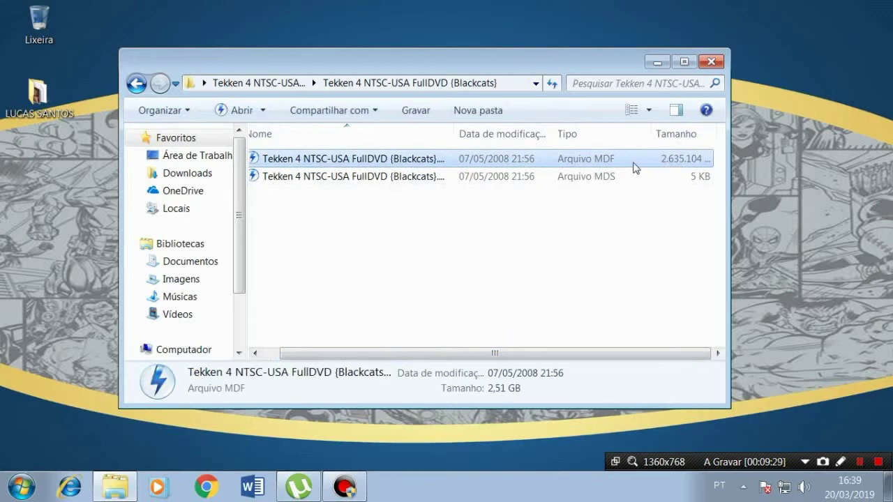
click(700, 180)
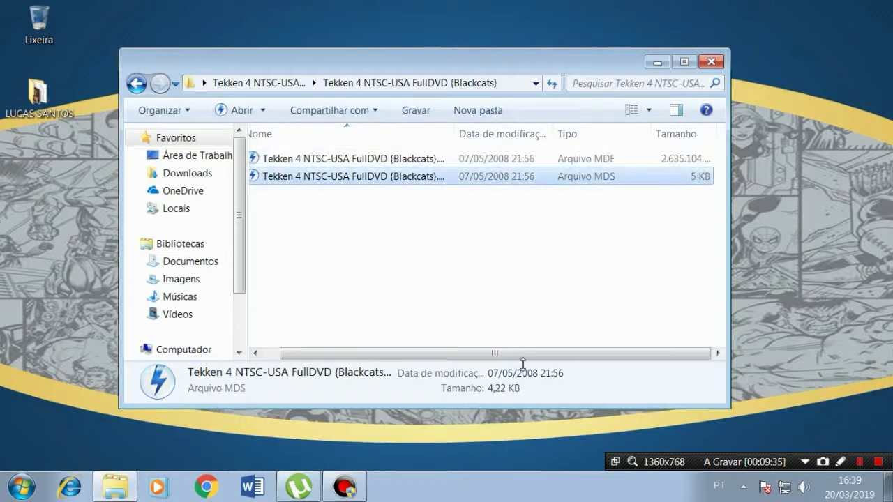
Close the extracted Tekken 4 folder and launch PCSX2 1.2.1 from the desktop.
drag(505, 359, 488, 358)
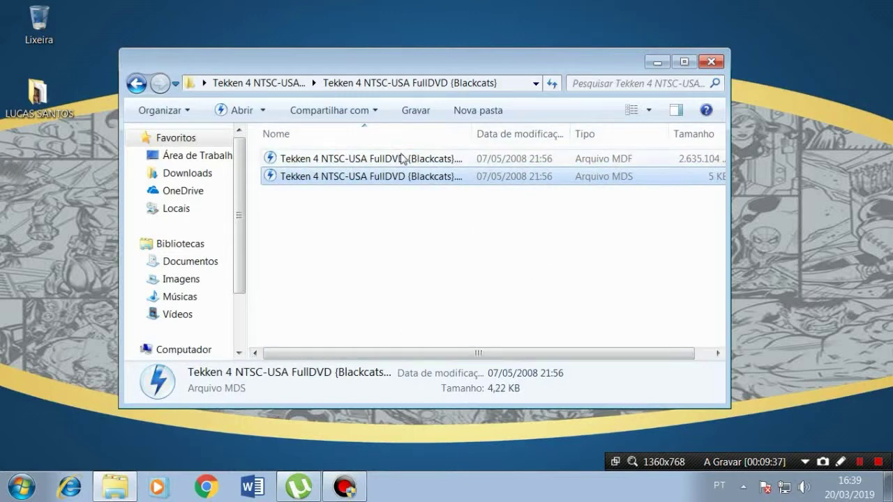
click(399, 159)
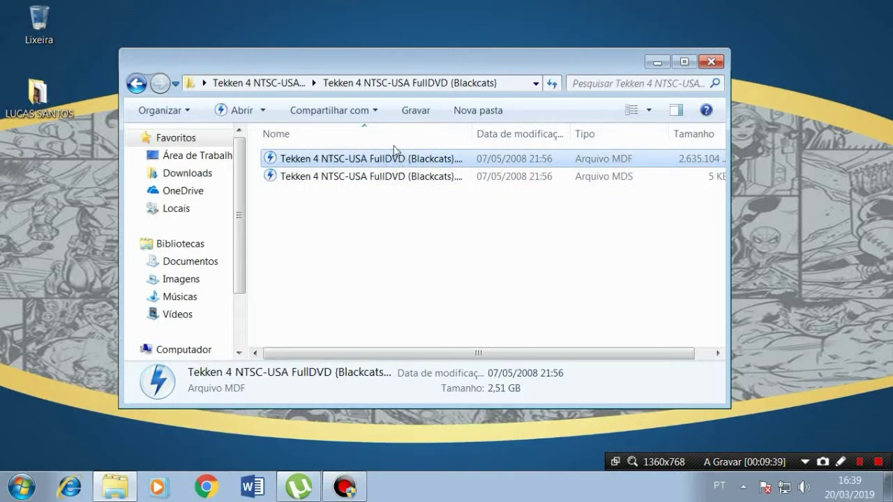
click(711, 63)
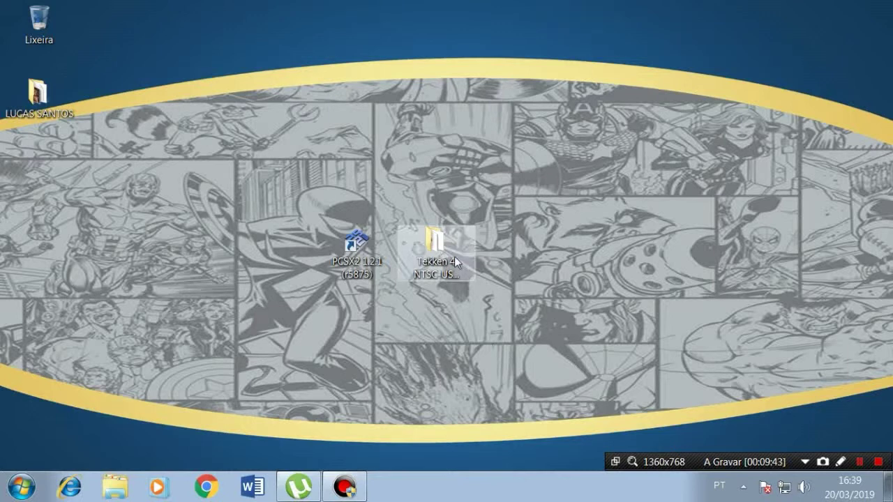
right_click(371, 253)
click(442, 113)
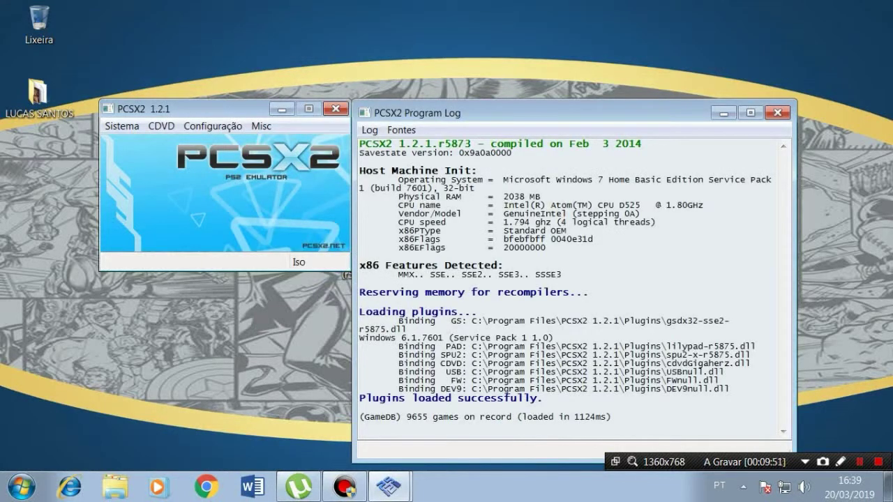
Open the GSdx video plug-in settings and choose Default Hardware Device as the adapter and Direct3D9 (Hardware) as the renderer.
click(199, 127)
mouse_move(262, 127)
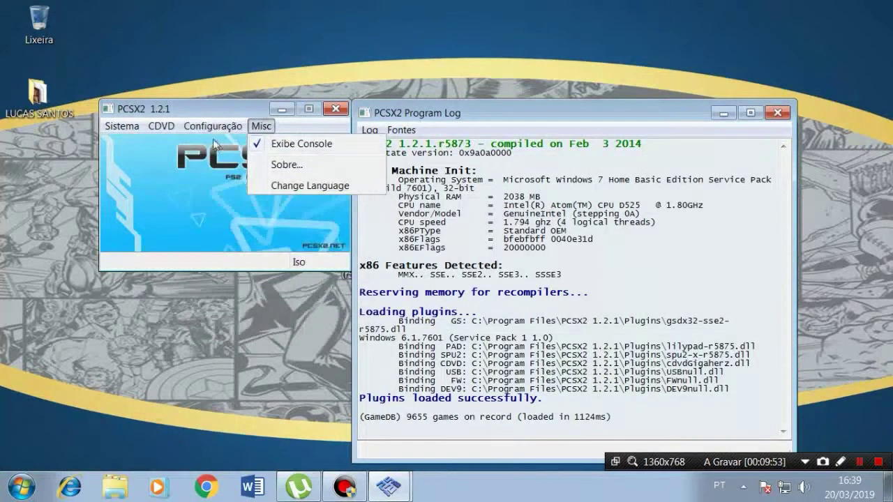
mouse_move(214, 126)
mouse_move(233, 198)
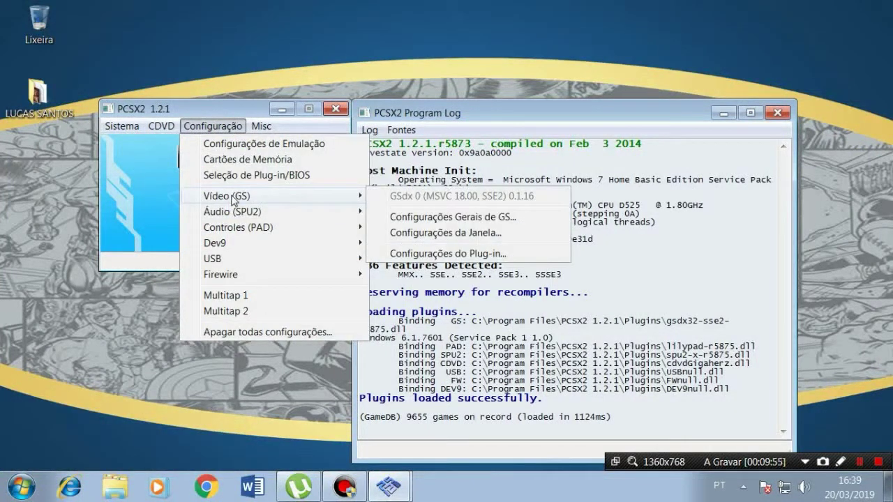
click(483, 252)
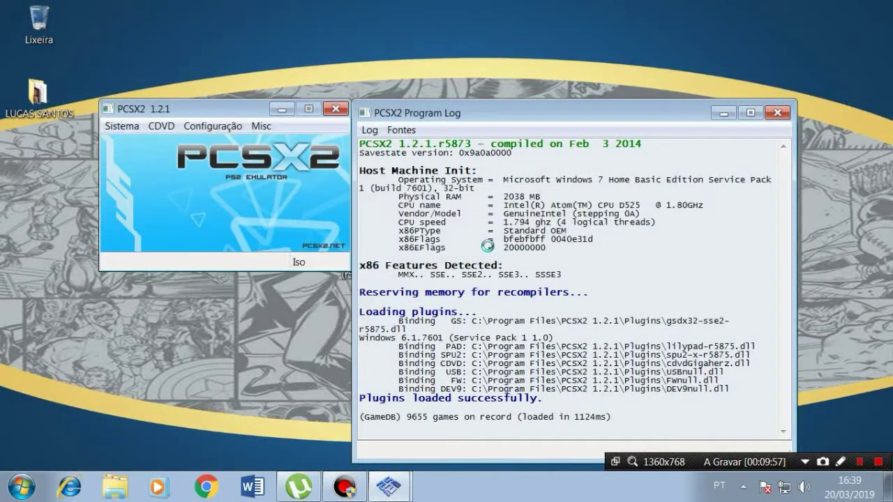
click(481, 91)
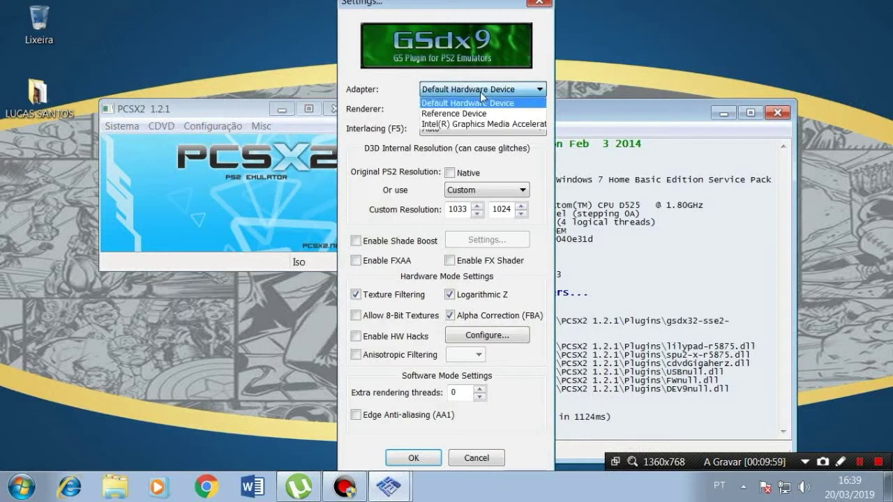
click(482, 102)
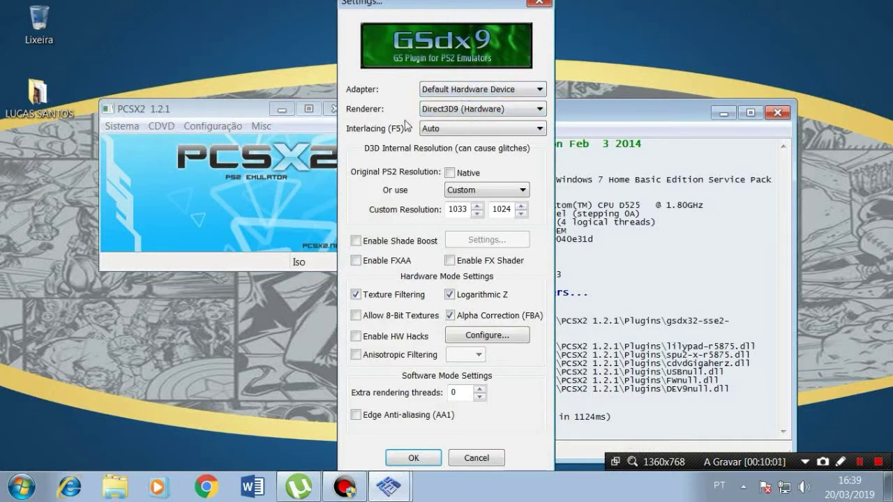
click(487, 111)
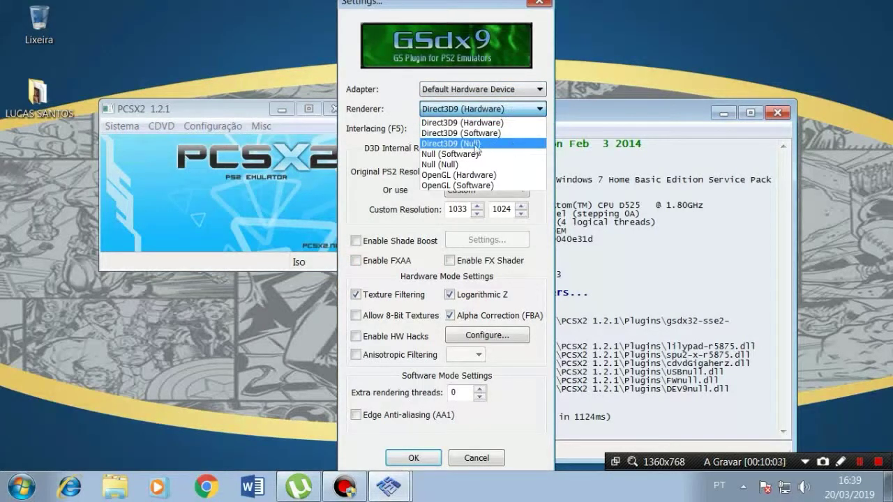
click(461, 122)
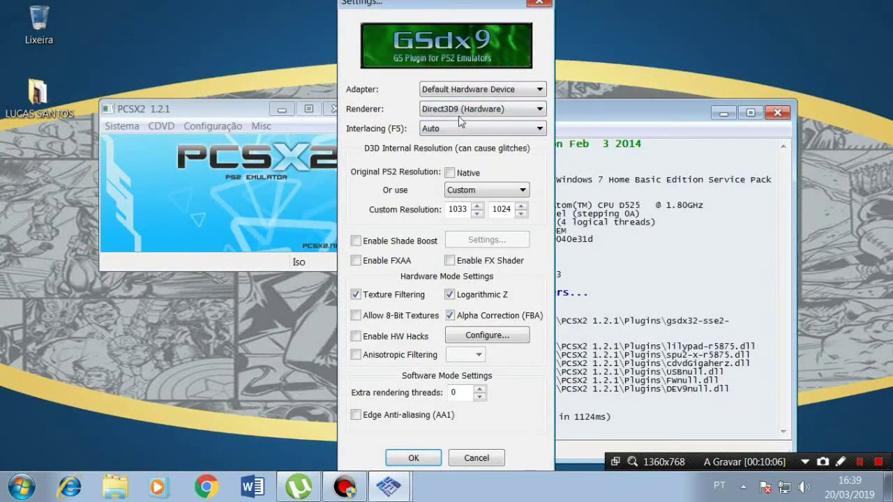
Set the D3D internal resolution to Custom with the Native option off and accept the video plug-in settings.
click(449, 173)
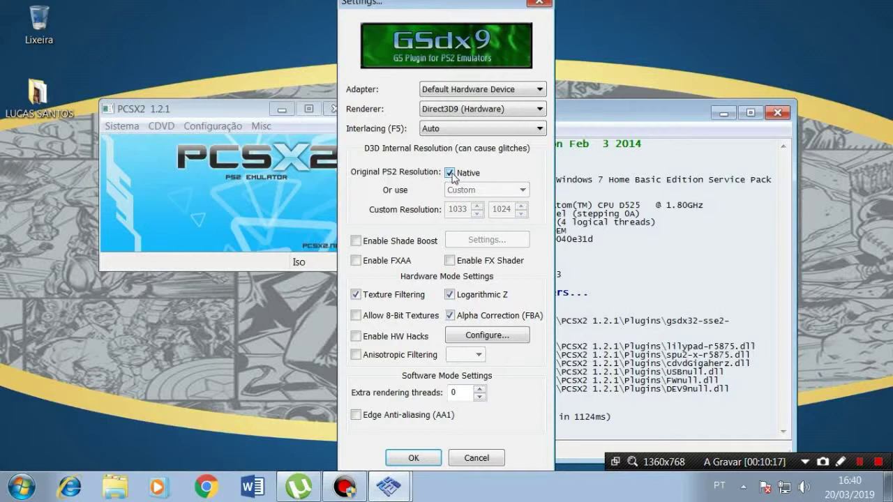
click(449, 173)
click(474, 189)
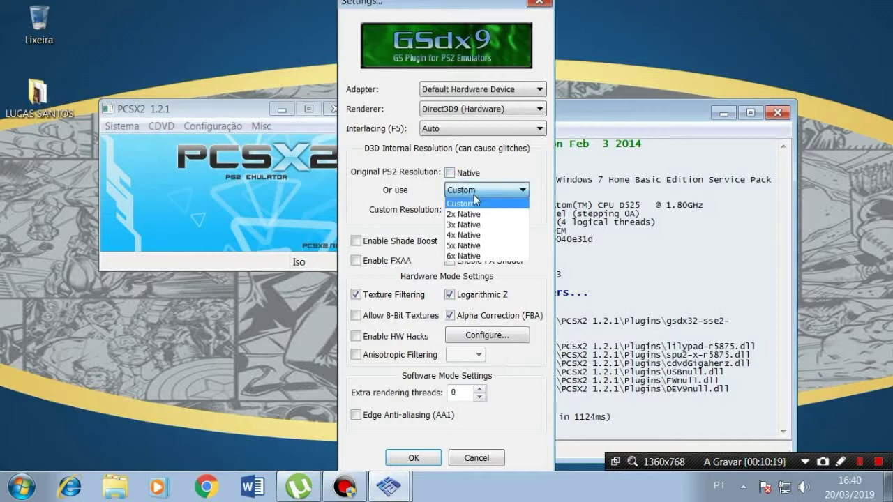
click(443, 211)
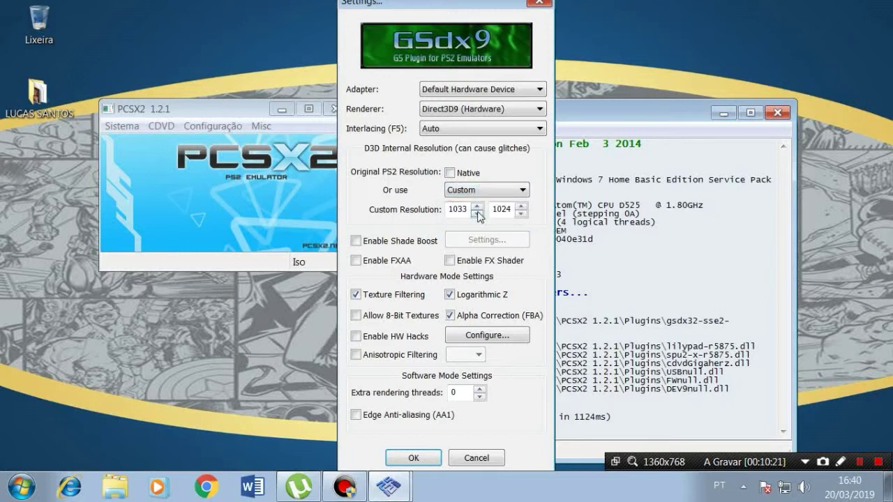
double_click(457, 209)
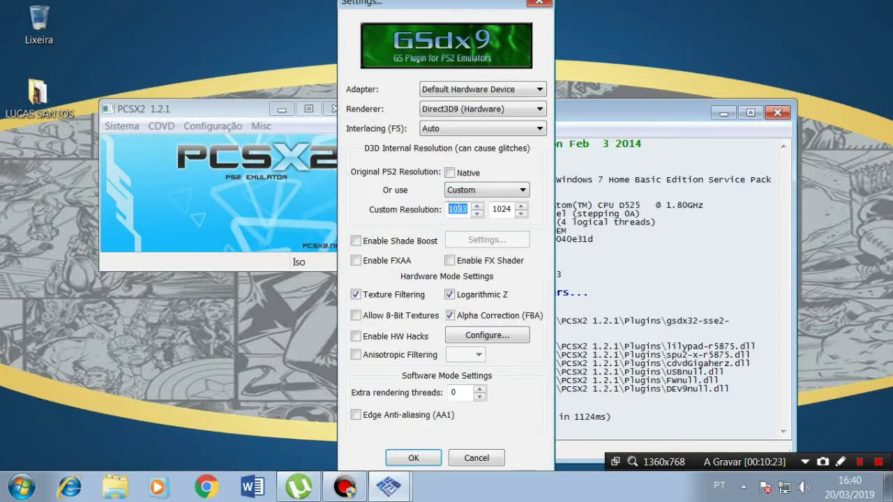
click(486, 190)
click(408, 193)
double_click(458, 209)
click(478, 191)
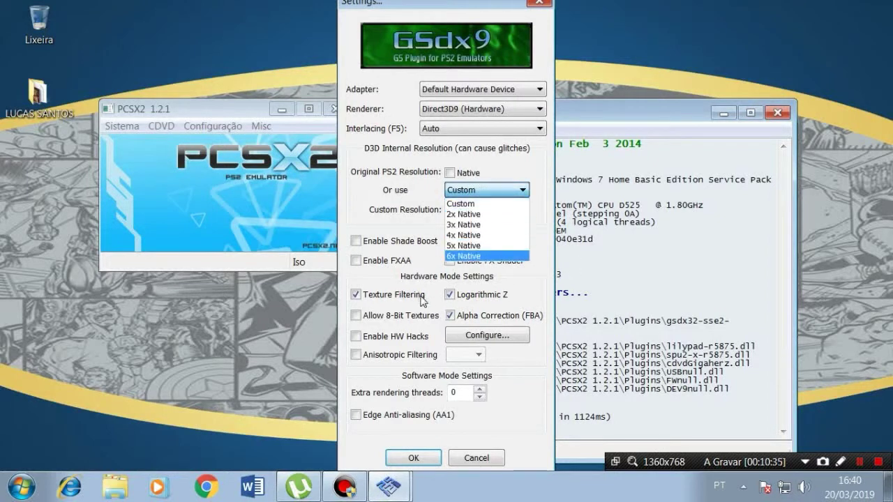
click(492, 207)
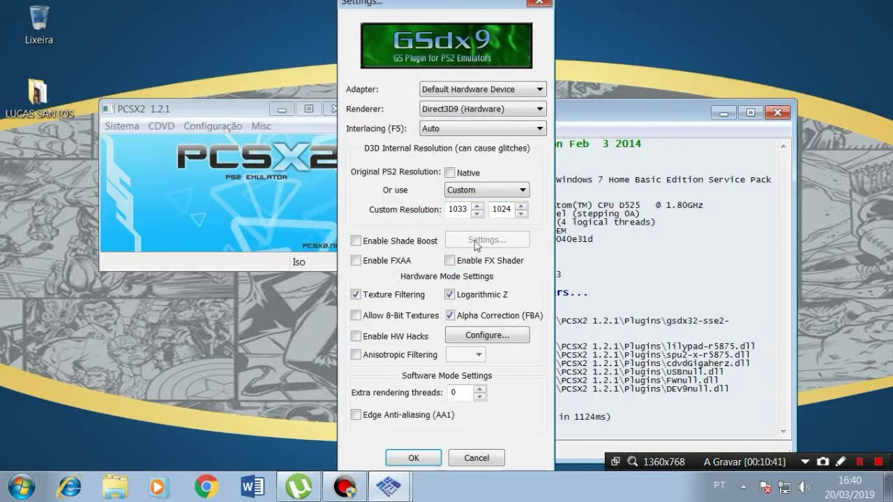
click(499, 188)
click(407, 243)
click(414, 457)
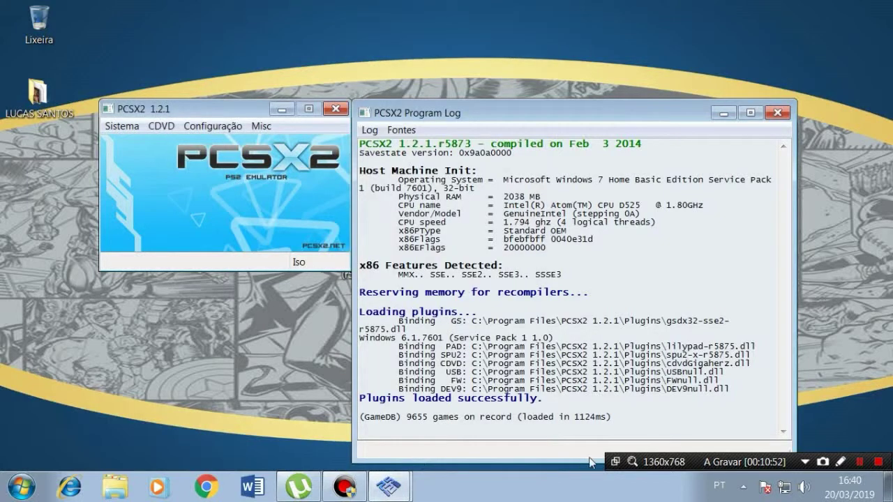
Review the SPU2-X audio plug-in settings and accept them.
click(218, 130)
mouse_move(213, 126)
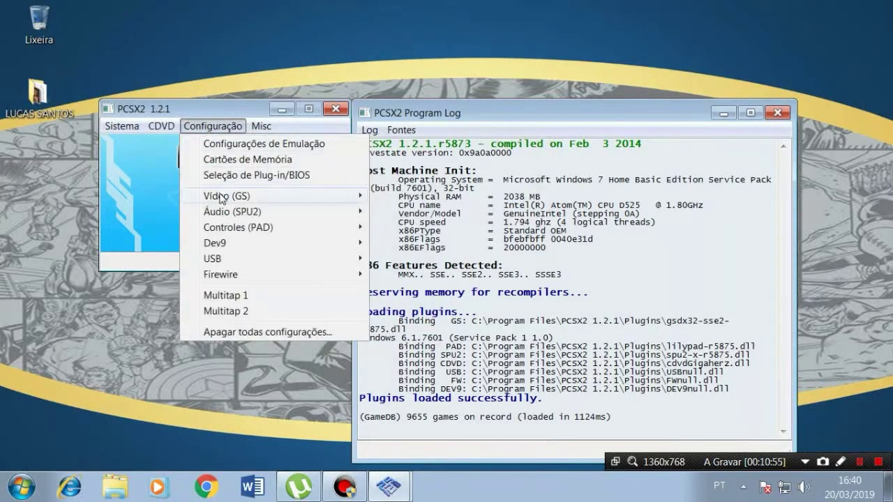
mouse_move(342, 219)
click(429, 239)
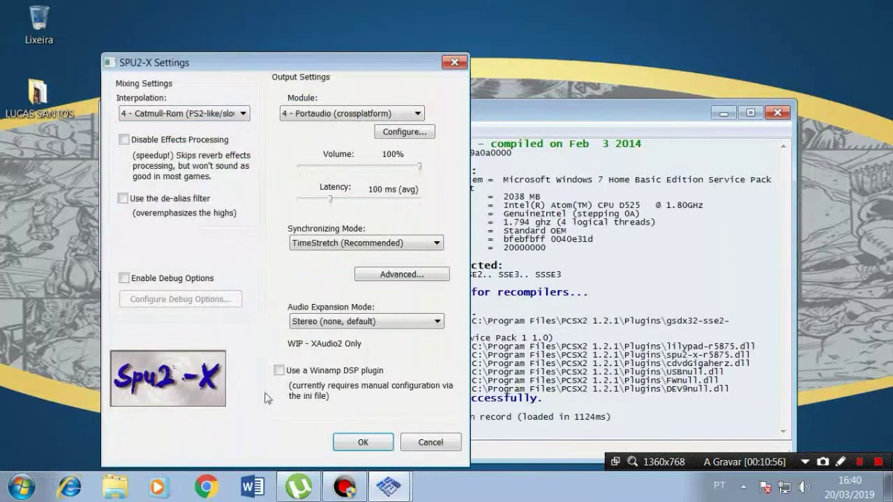
click(333, 444)
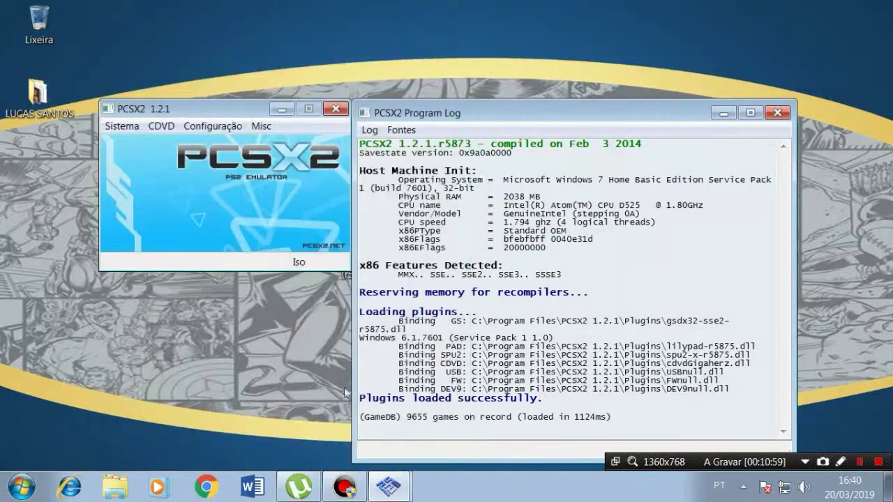
Open the LilyPad controller settings and go through the Square, Cross, Triangle and Circle bindings of Pad 1.
click(213, 126)
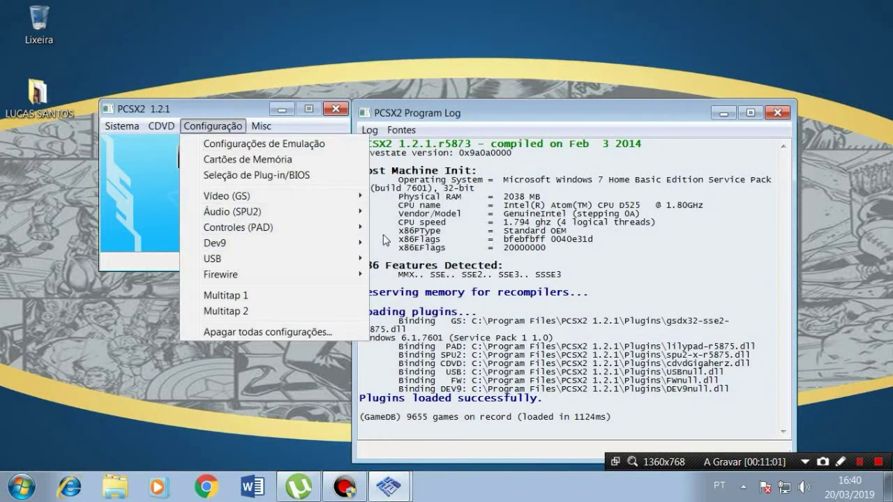
mouse_move(240, 228)
click(409, 245)
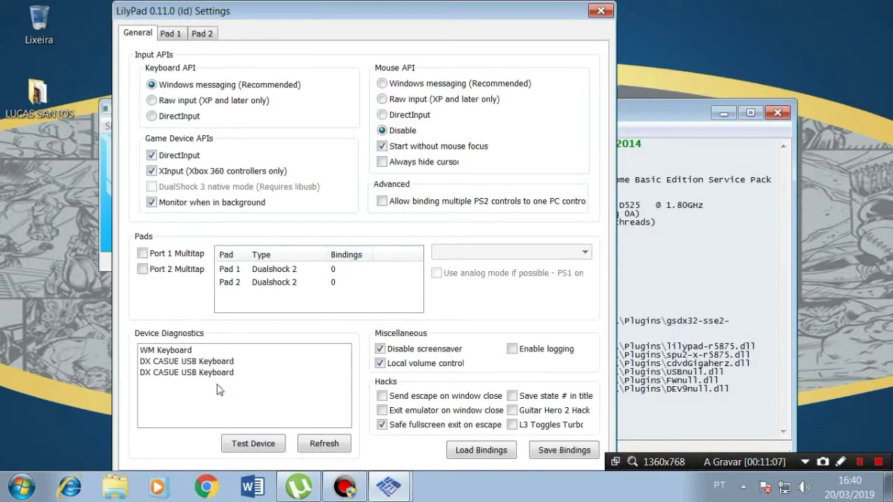
click(170, 35)
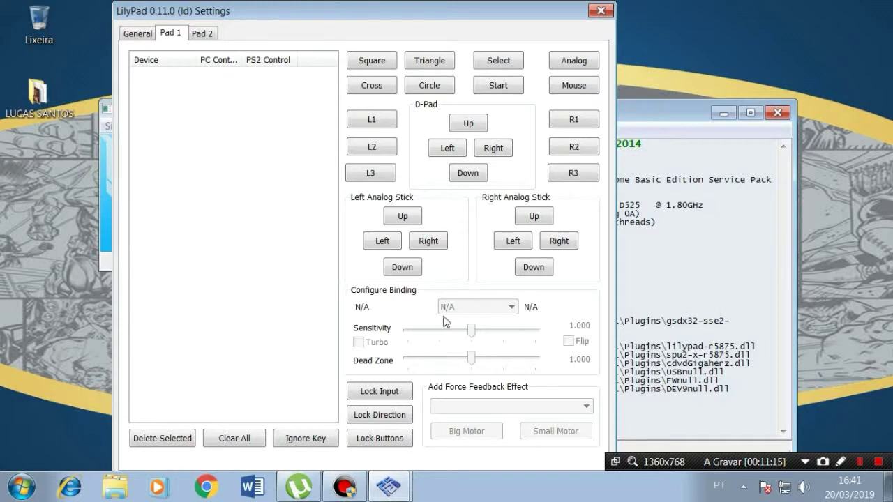
click(369, 64)
click(377, 87)
click(445, 66)
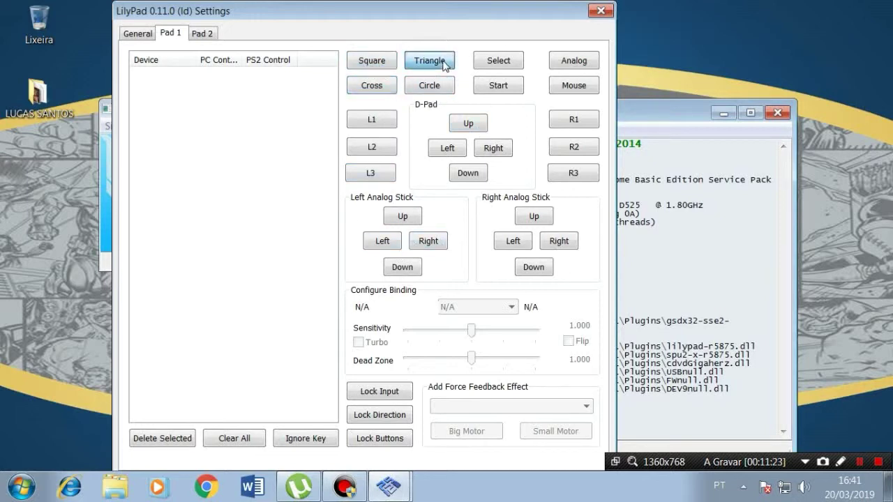
click(430, 89)
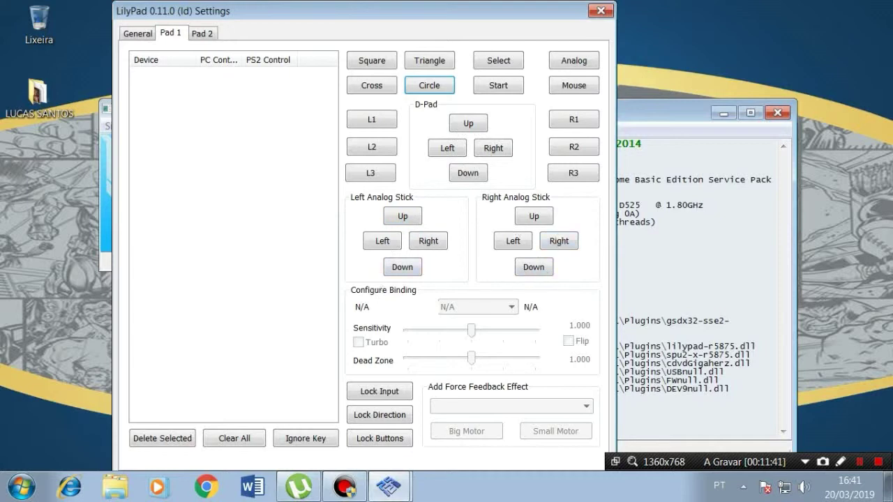
Check the Pad 2 button bindings and close the LilyPad controller settings.
click(206, 36)
click(177, 40)
click(196, 35)
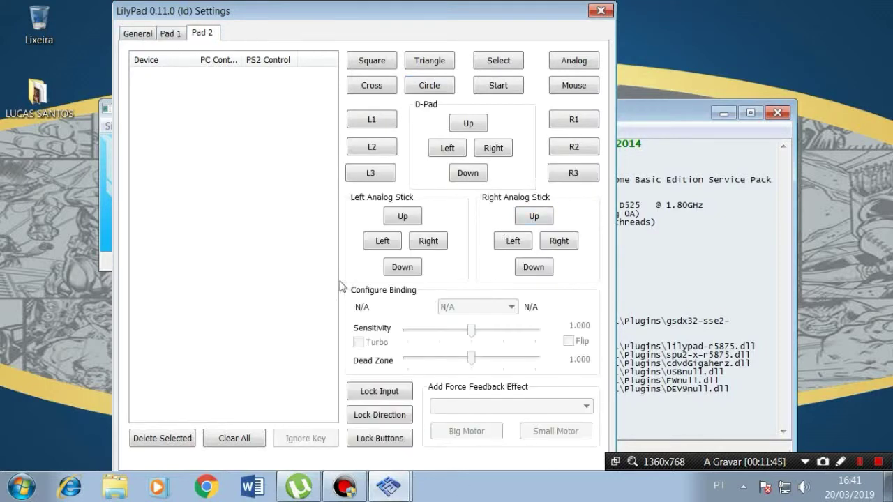
click(600, 11)
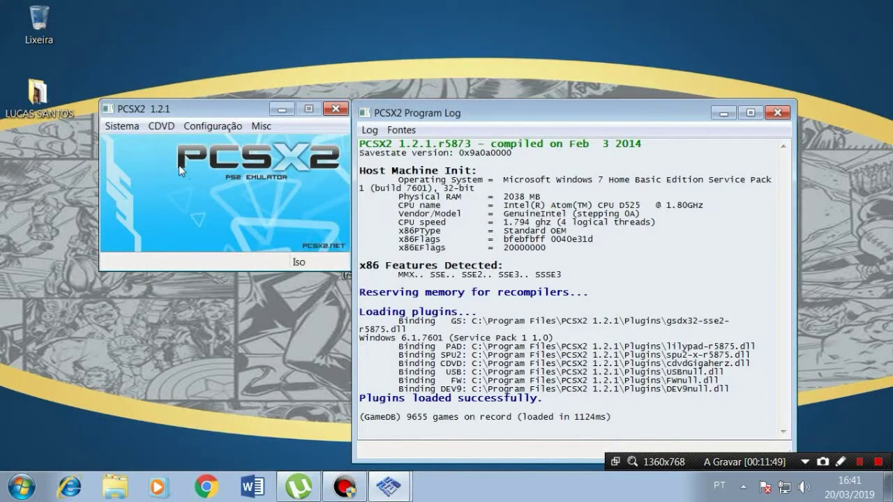
Set Iso as the CDVD source and open the file browser for choosing the disc image.
click(154, 128)
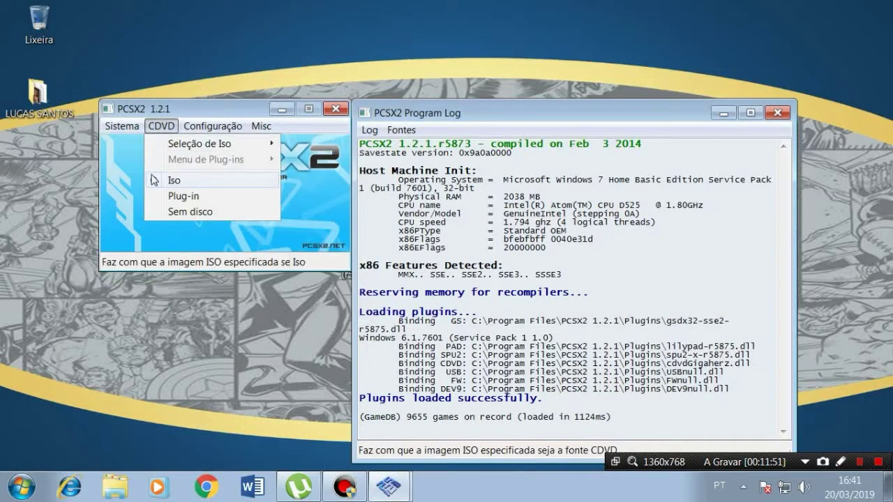
click(159, 178)
click(161, 125)
mouse_move(168, 144)
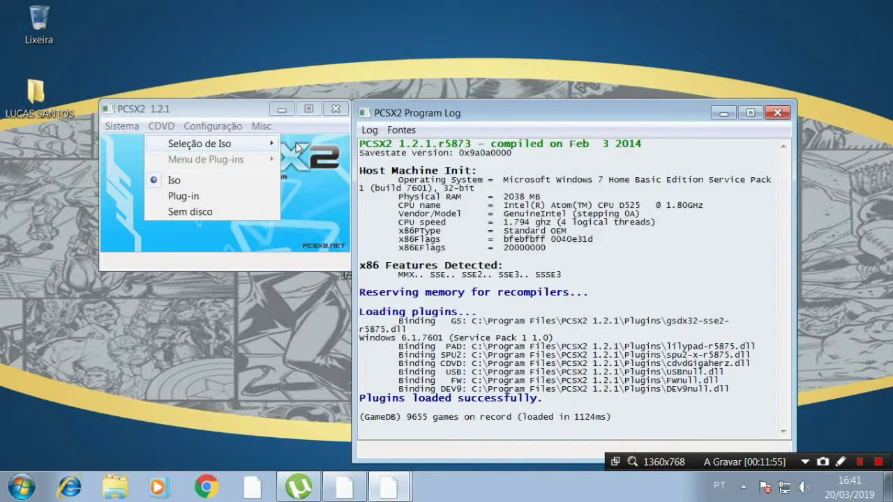
click(298, 148)
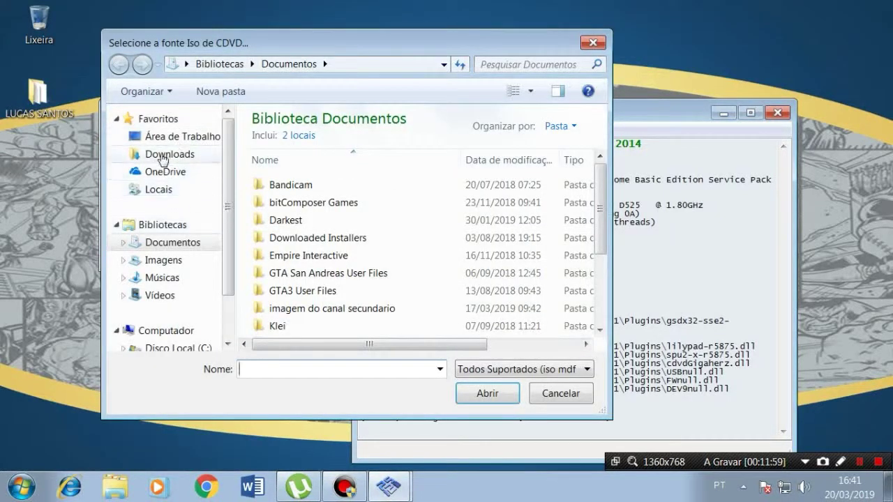
Load Tekken 4 NTSC-USA FullDVD {Blackcats}.mdf from the Tekken 4 folder on the desktop as the Iso source.
click(192, 136)
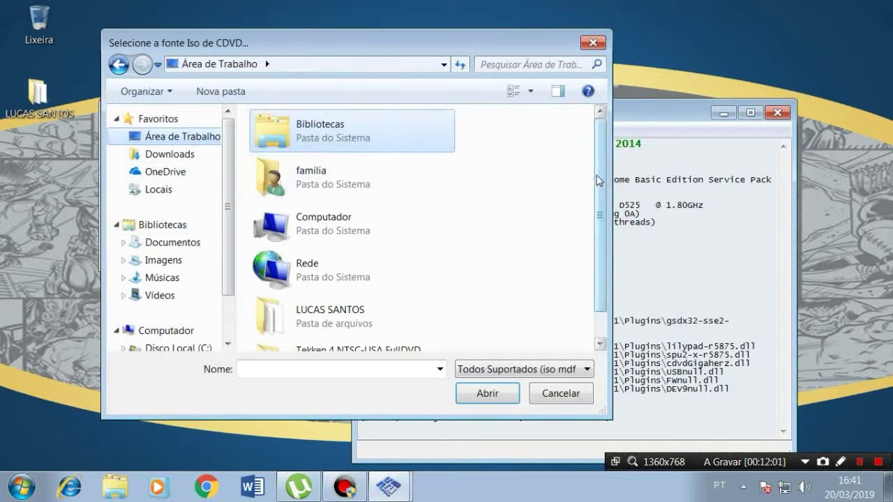
scroll(584, 288, down, 1)
click(414, 338)
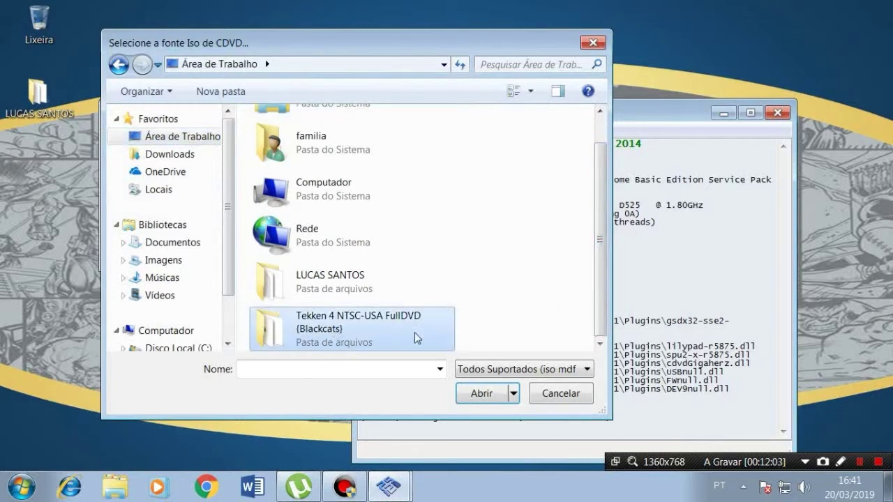
double_click(363, 329)
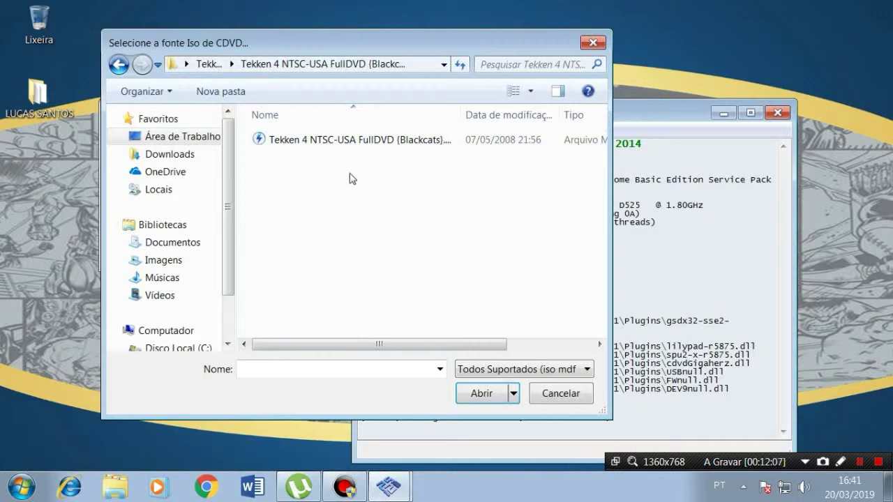
click(343, 143)
drag(375, 345, 474, 353)
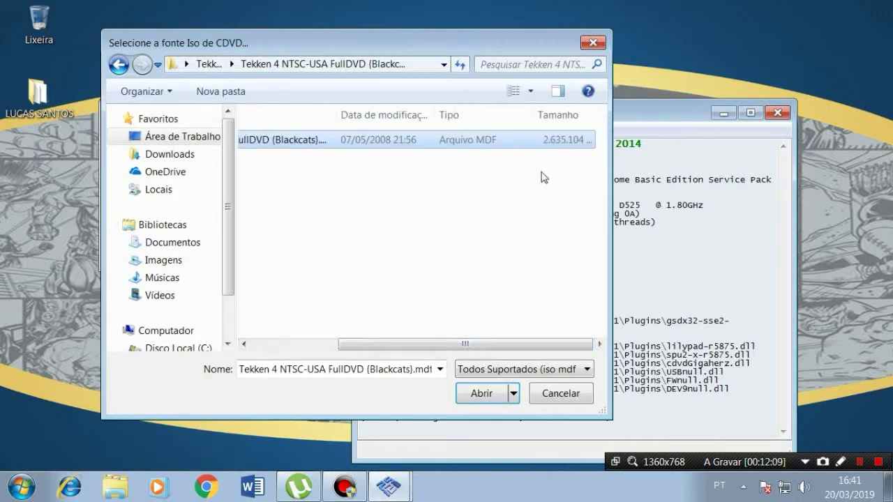
drag(403, 345, 307, 347)
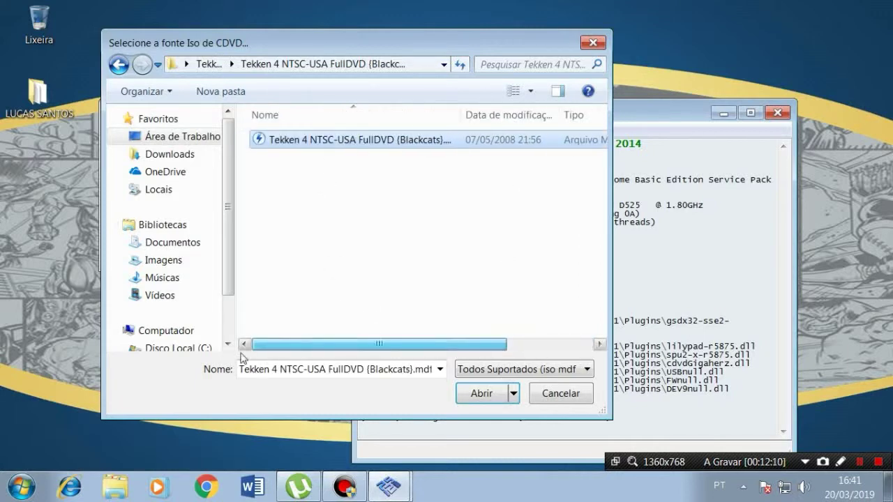
click(480, 397)
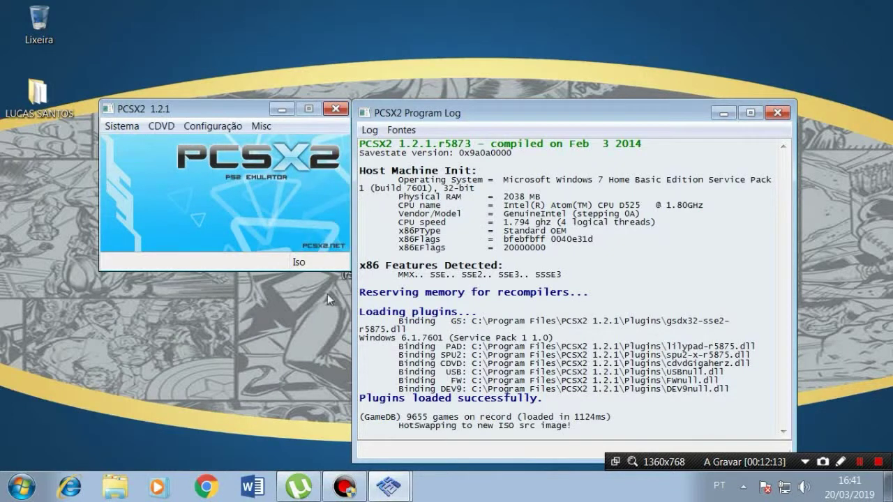
Try to boot the loaded disc image with the fast option, Carregar CDVD (rápido).
click(122, 127)
click(122, 126)
click(190, 162)
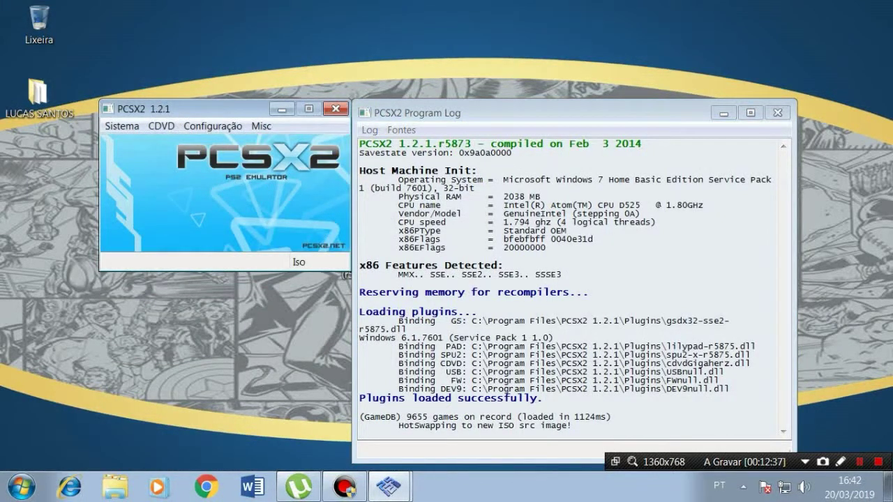
Exit the PCSX2 emulator.
click(161, 126)
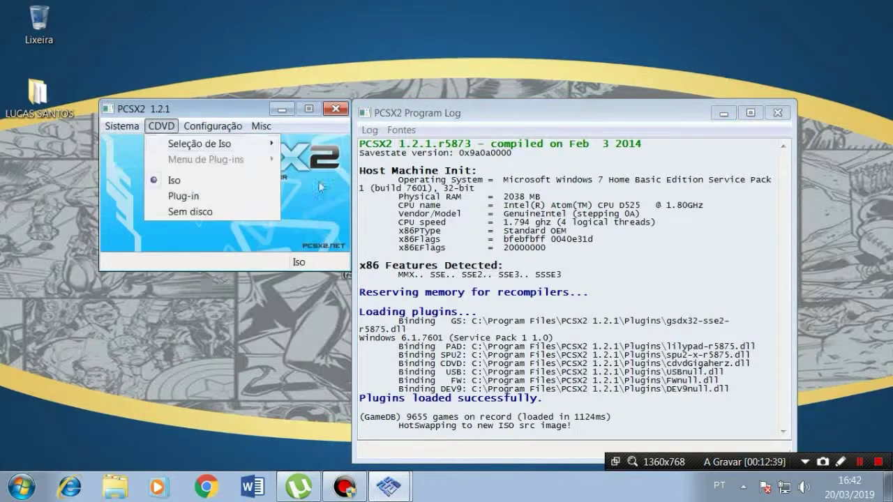
mouse_move(127, 124)
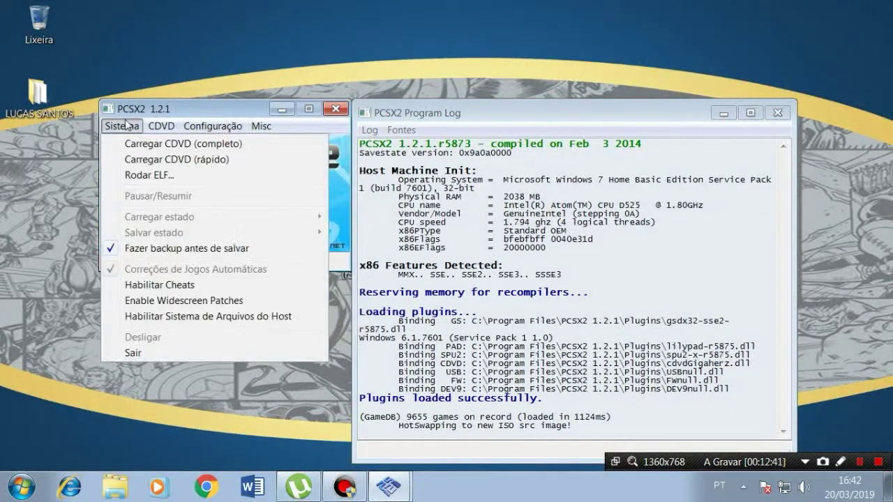
click(143, 353)
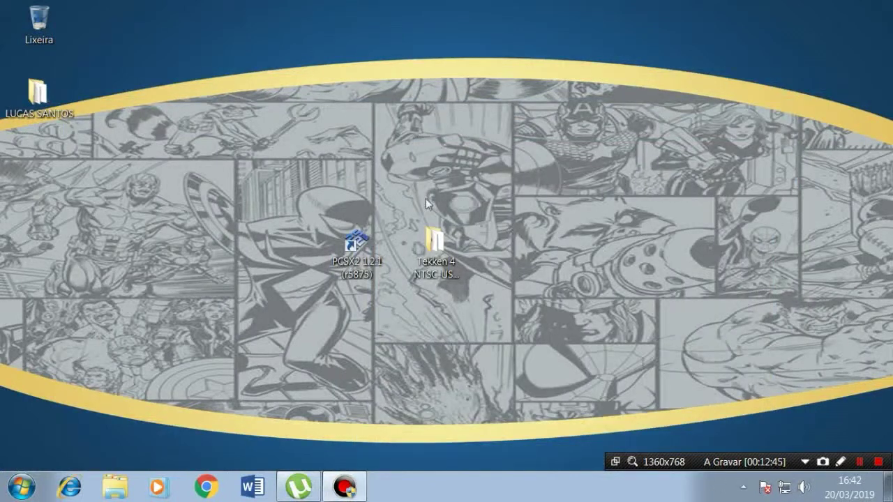
Line up the PCSX2 1.2.1 shortcut and the Tekken 4 folder beneath the other icons in the Lixeira column on the desktop.
drag(359, 261, 68, 168)
drag(456, 247, 46, 228)
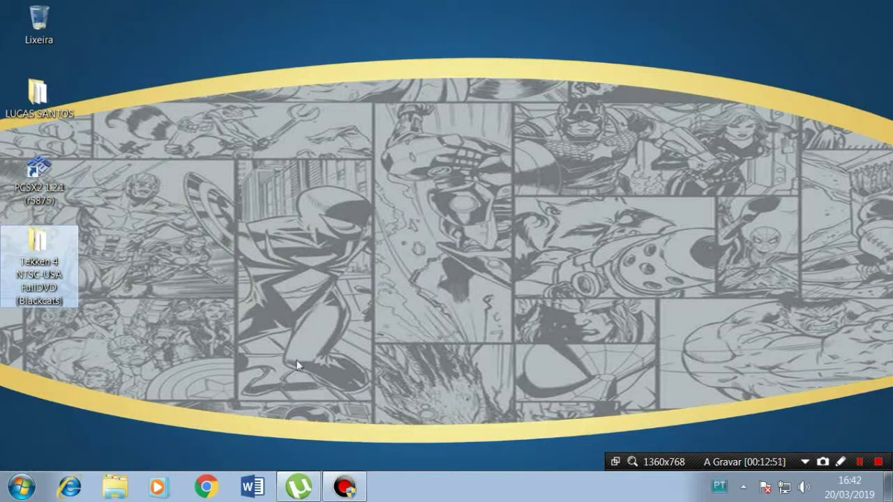